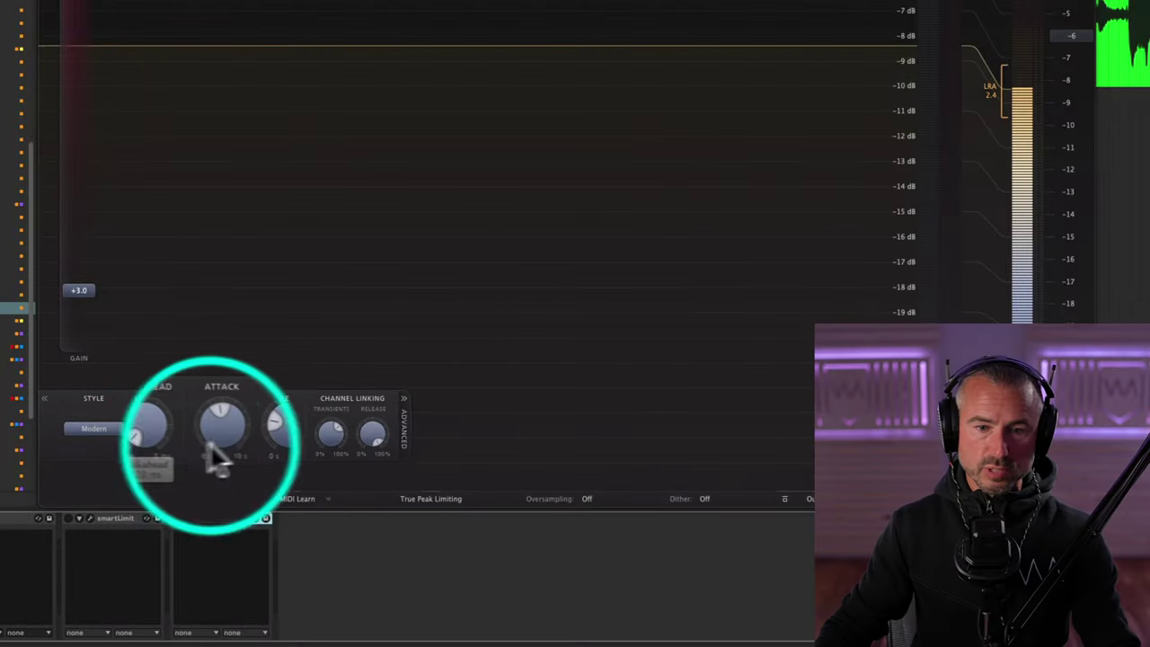
Set Pro-L 2 lookahead to 0.00 ms, attack to 0 ms and release to its 10 s maximum
mouse_move(229, 440)
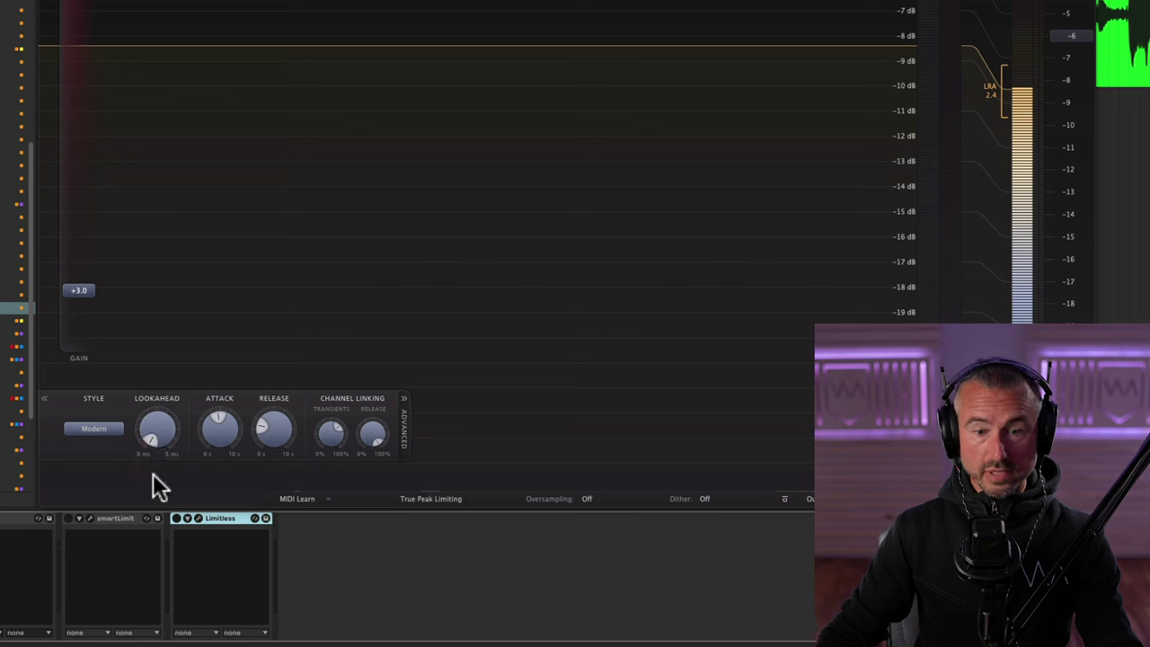
drag(158, 425, 157, 433)
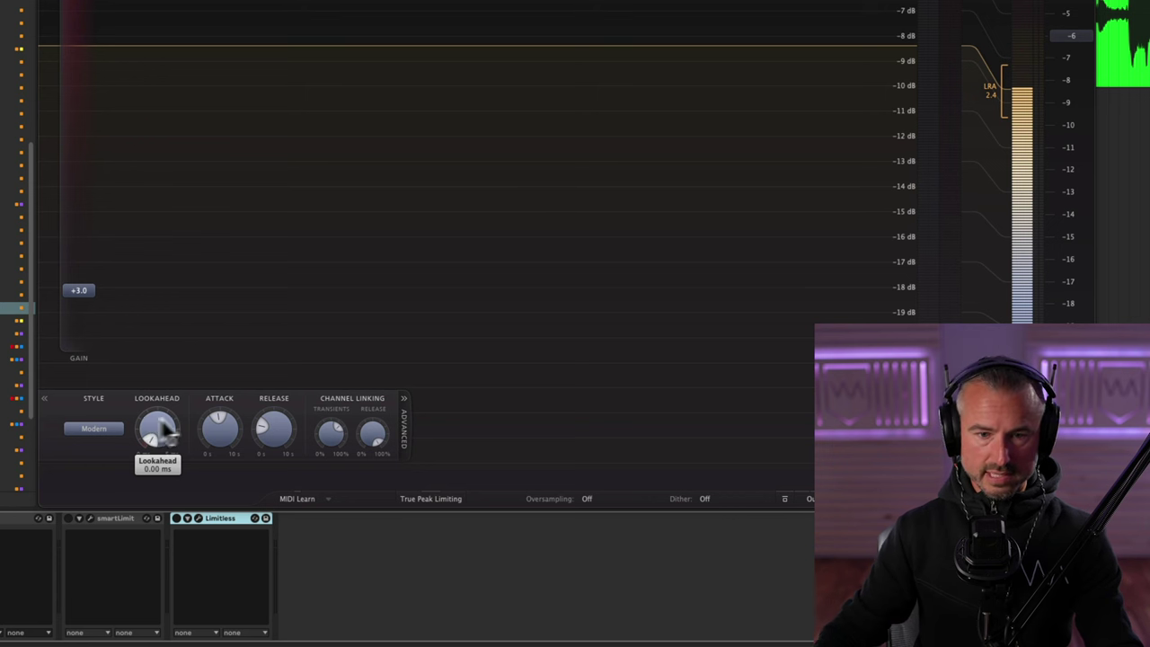
drag(281, 436, 277, 201)
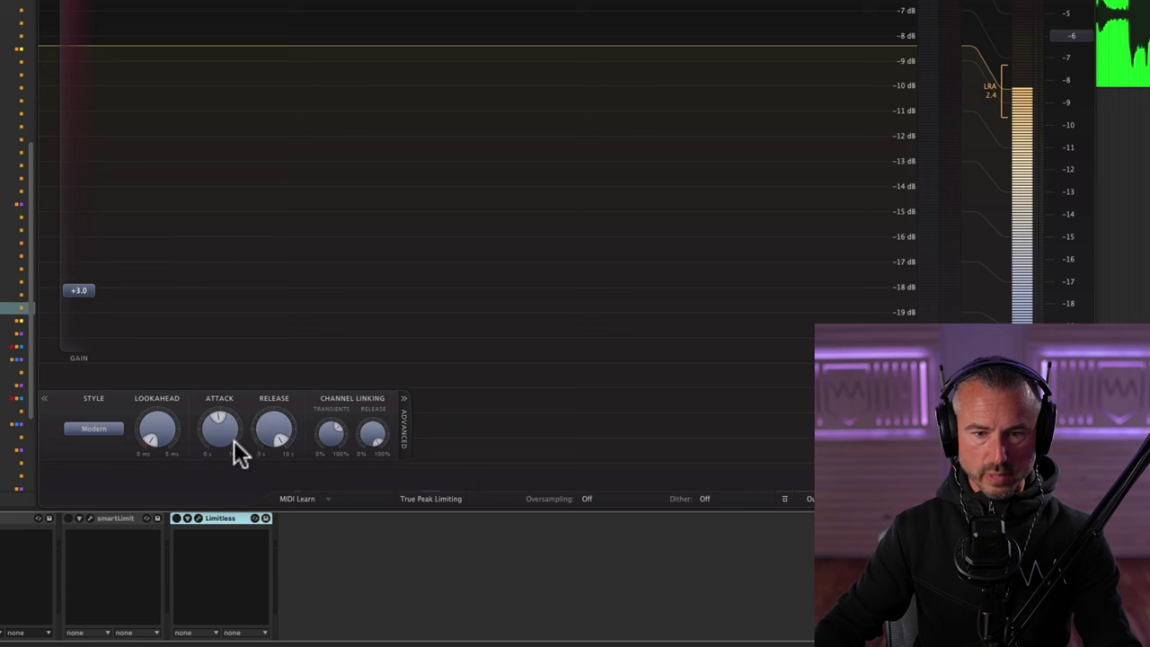
drag(239, 449, 201, 640)
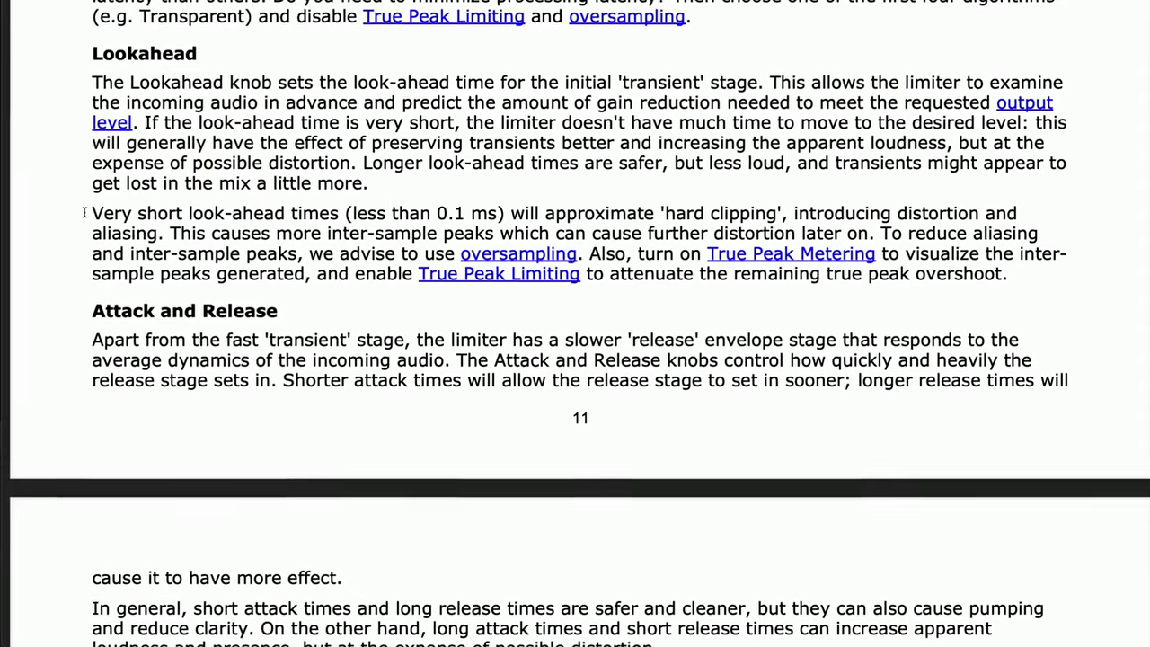
Highlight the page 11 manual sentence warning that very short look-ahead times cause distortion and aliasing
drag(85, 213, 164, 233)
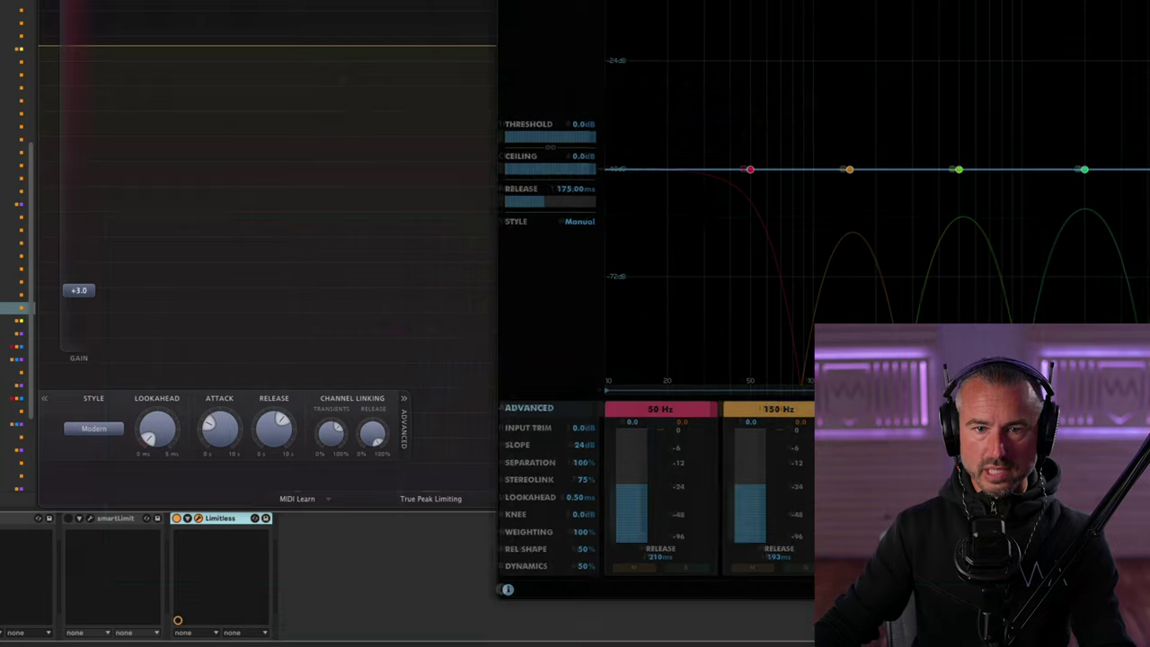
Scroll Limitless to its Advanced panel showing lookahead 0.50 ms, knee 0.0 dB and stereo link 75%
scroll(159, 172, right, 5)
scroll(159, 171, down, 2)
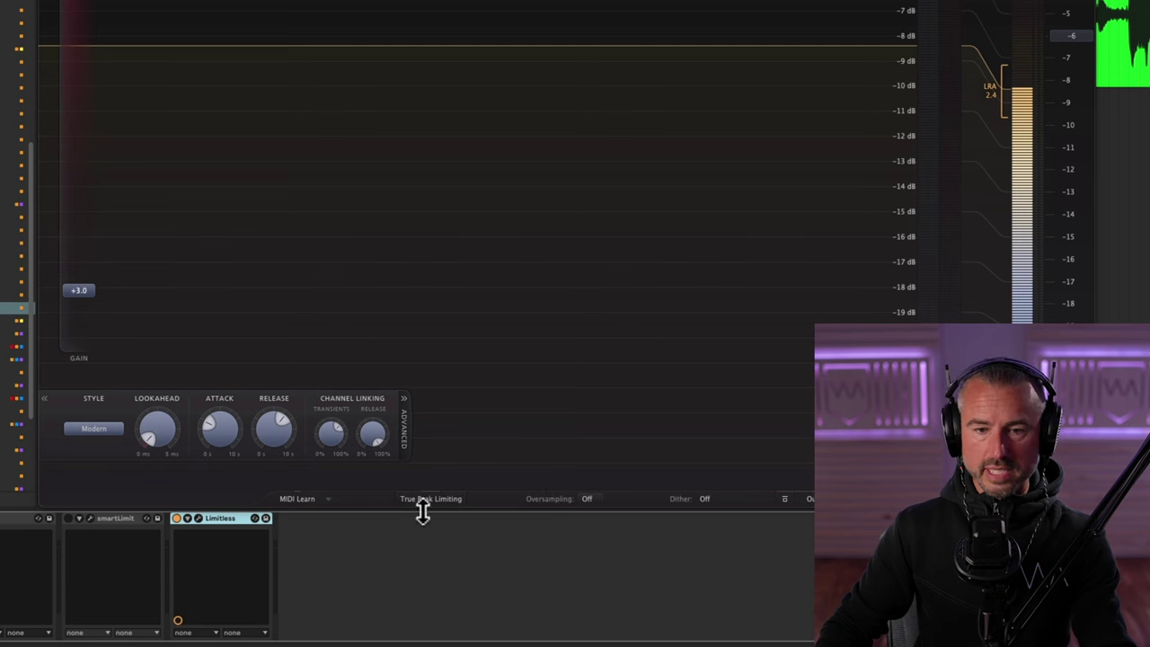
Set Pro-L 2 oversampling to 4x
click(587, 499)
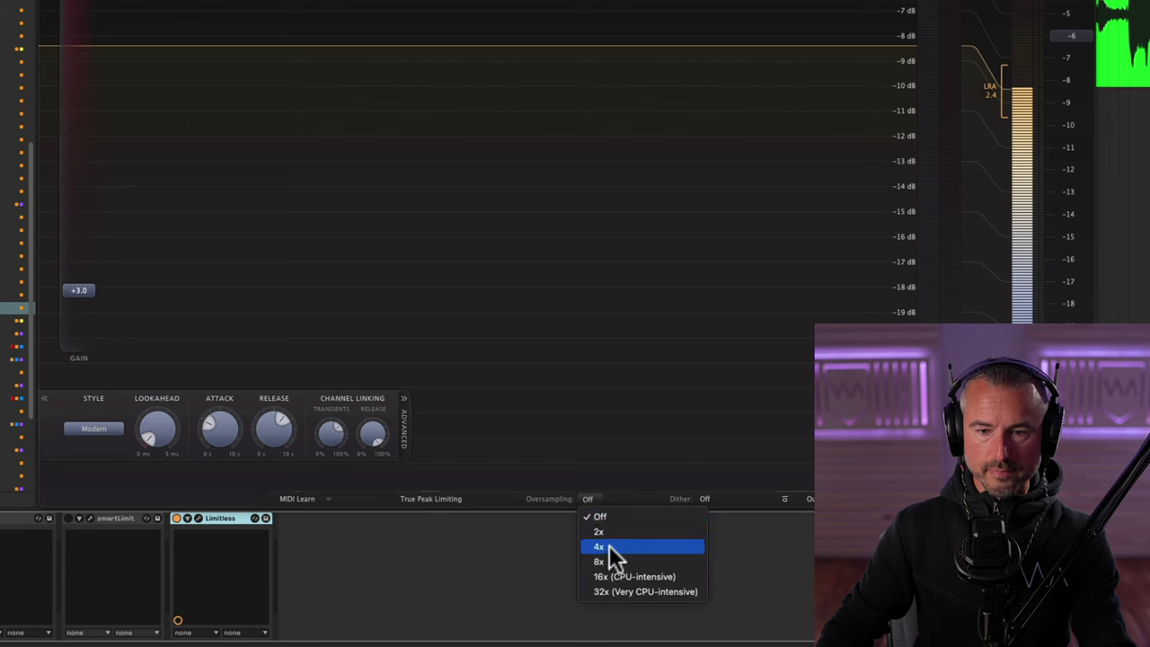
click(609, 545)
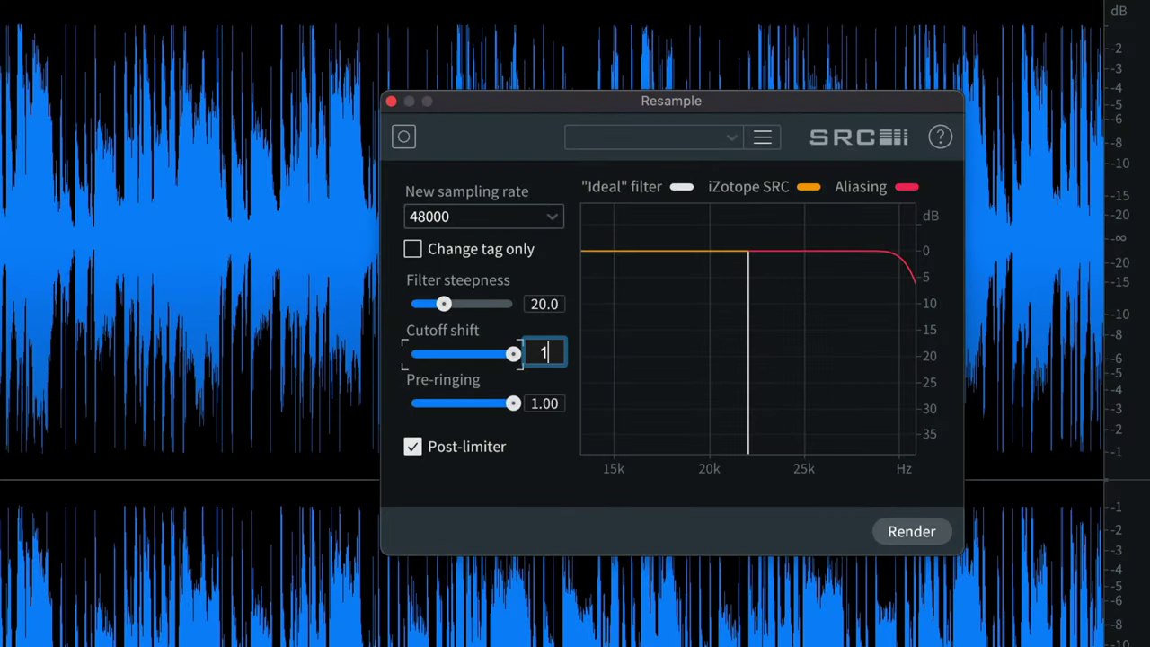
Confirm a 1.00 cutoff shift for the 48000 resample and select the manual's closing text about overshoot
key(Return)
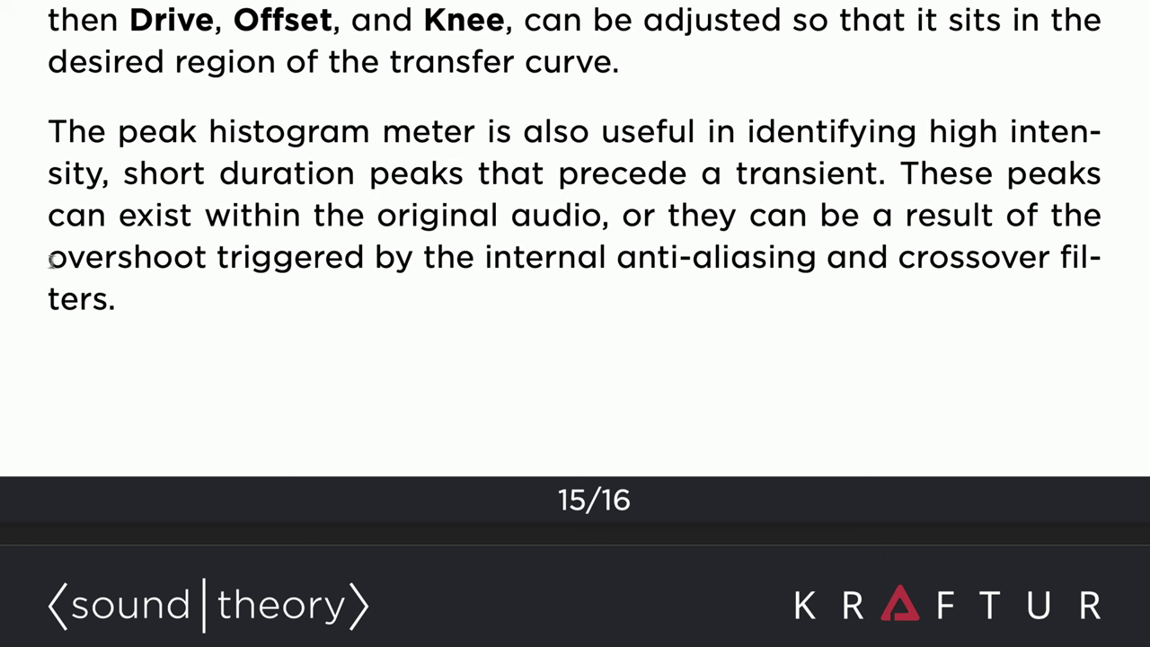
drag(49, 259, 142, 298)
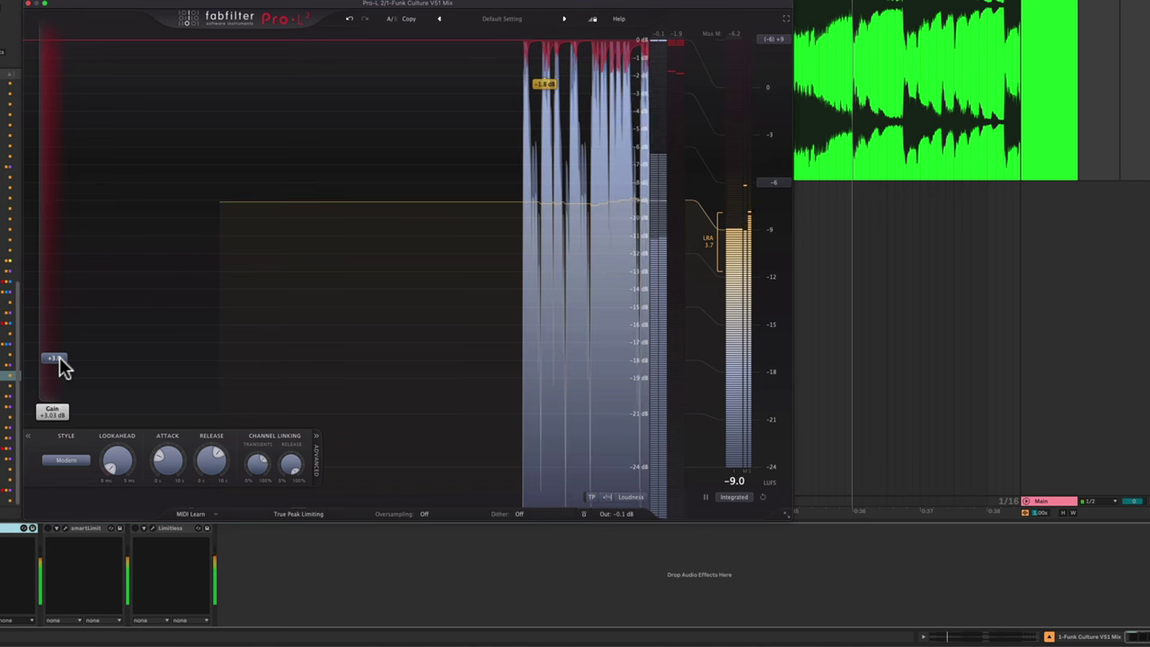
Keep the Modern limiter style and check the Advanced panel's 0.20 ms lookahead
click(68, 463)
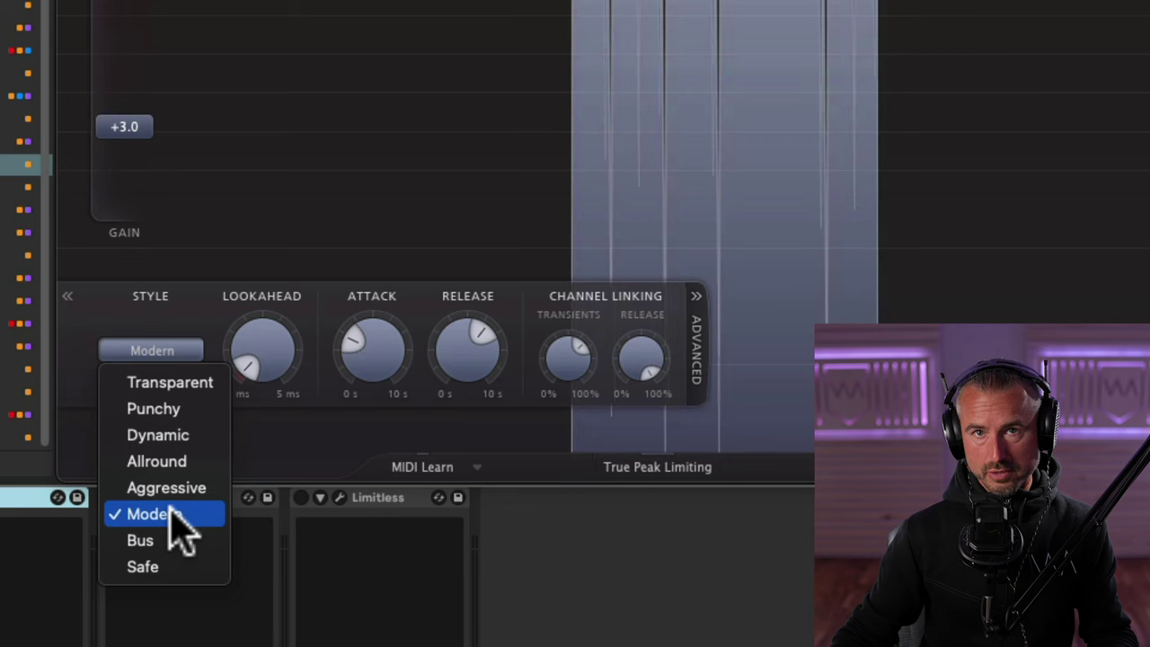
click(145, 308)
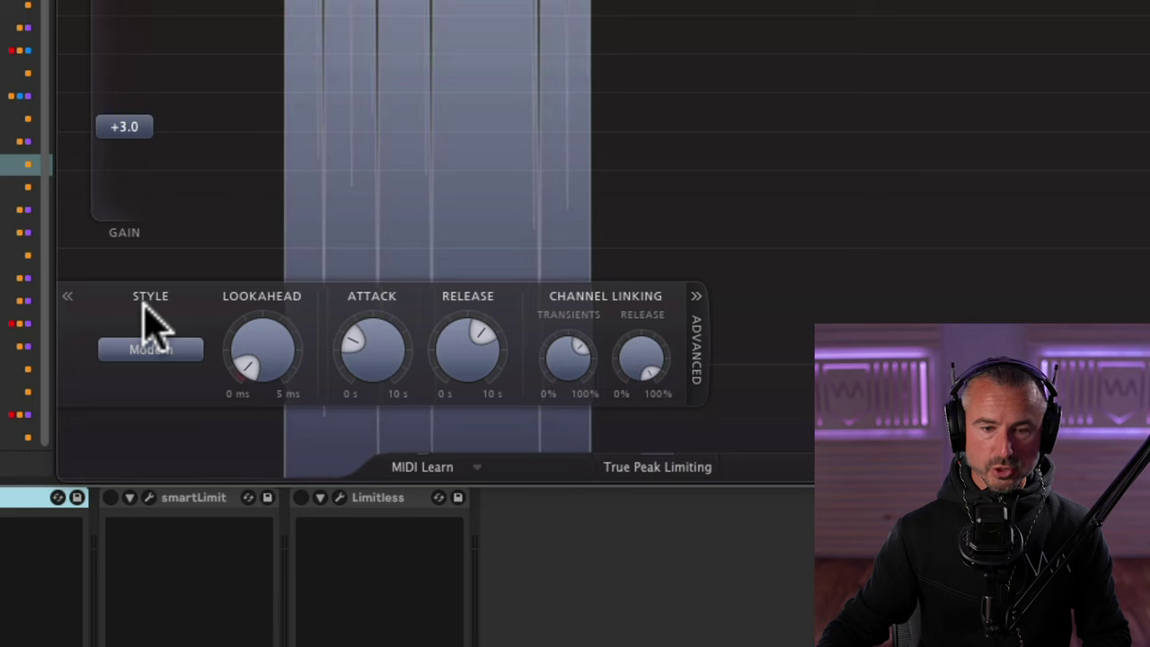
mouse_move(269, 361)
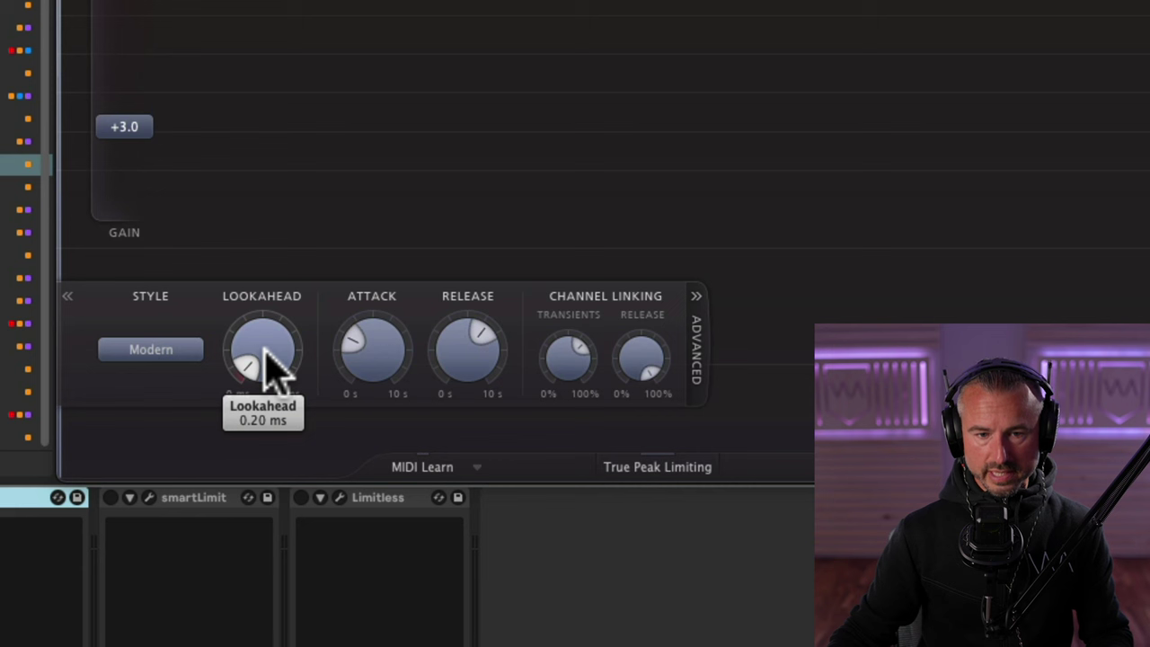
Raise Pro-L 2's attack to about 600 ms and drop release from 1690 ms to about 177 ms
mouse_move(384, 359)
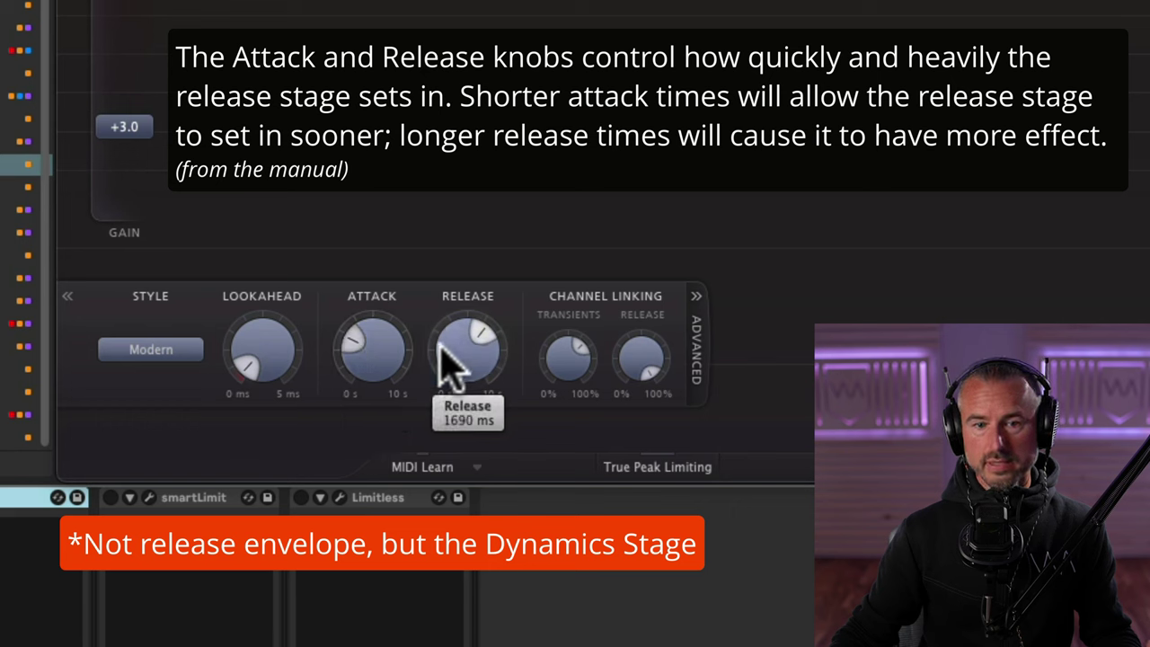
mouse_move(473, 369)
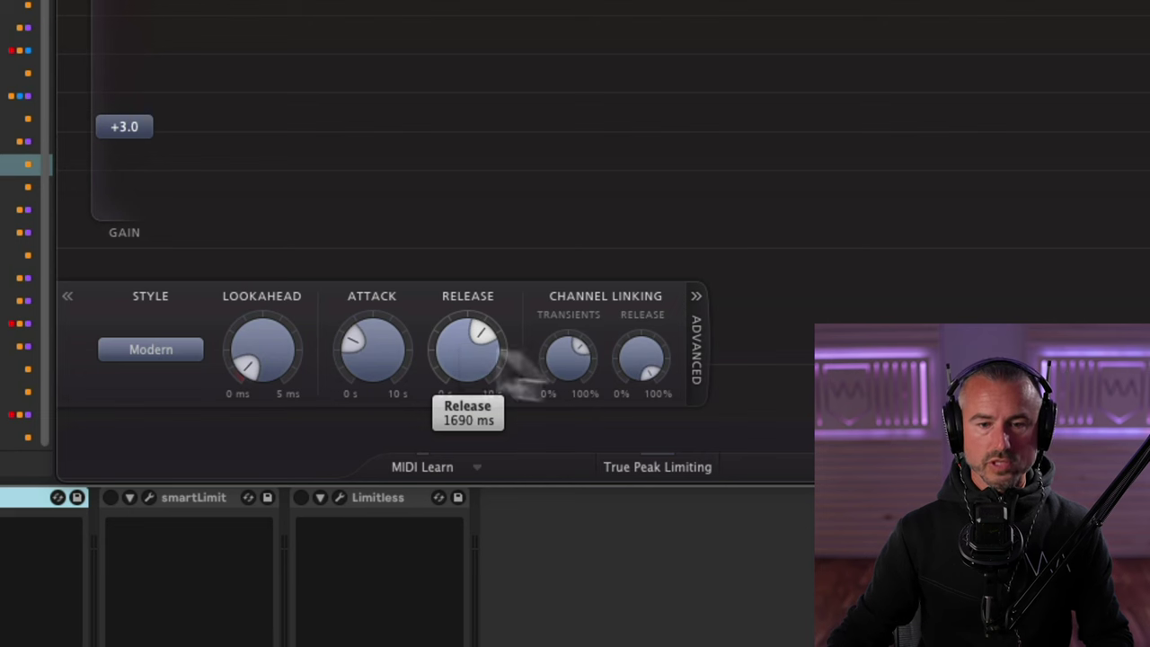
drag(465, 349, 450, 431)
drag(367, 351, 386, 315)
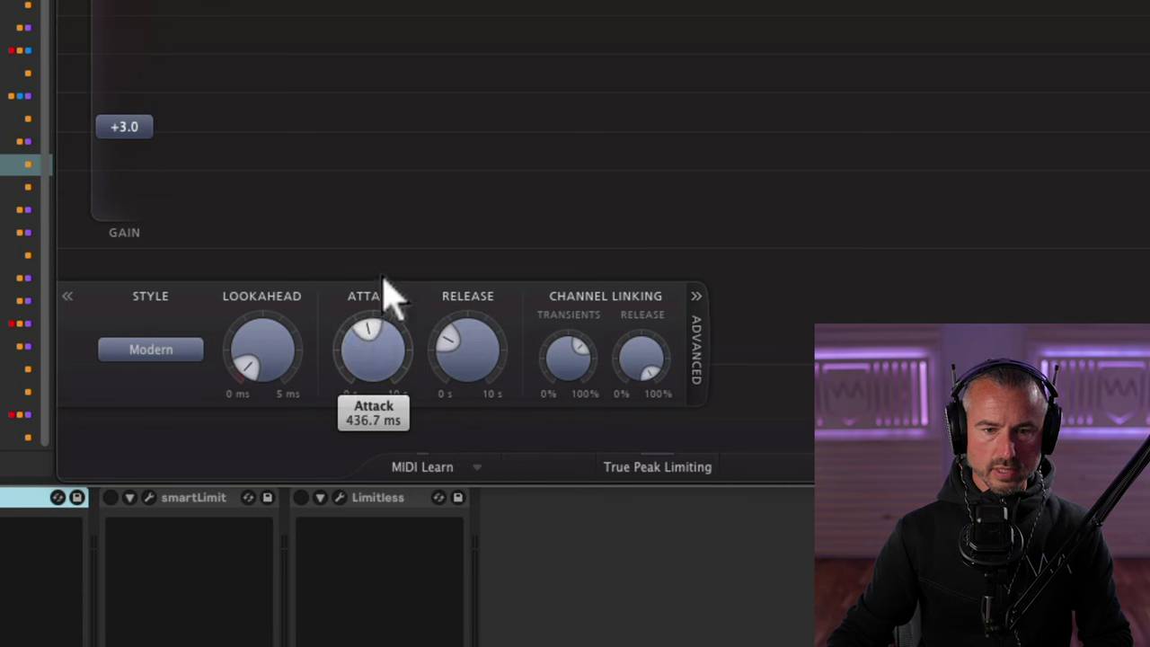
drag(386, 274, 398, 288)
mouse_move(466, 350)
mouse_down()
mouse_move(471, 359)
mouse_move(464, 343)
mouse_up()
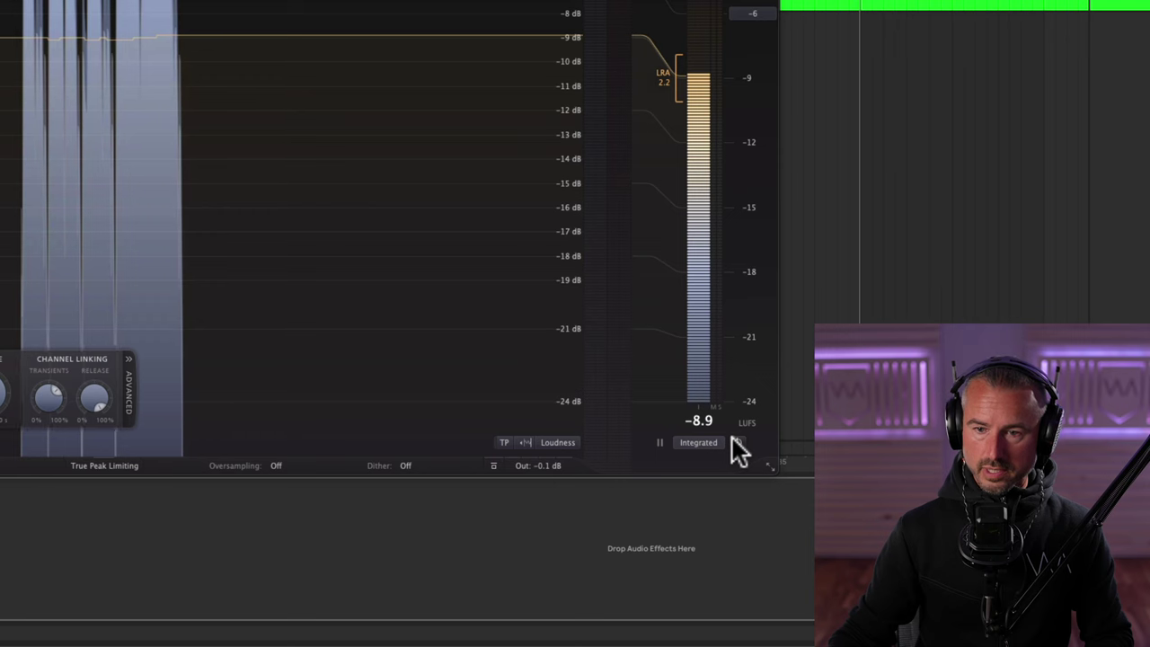
mouse_move(511, 468)
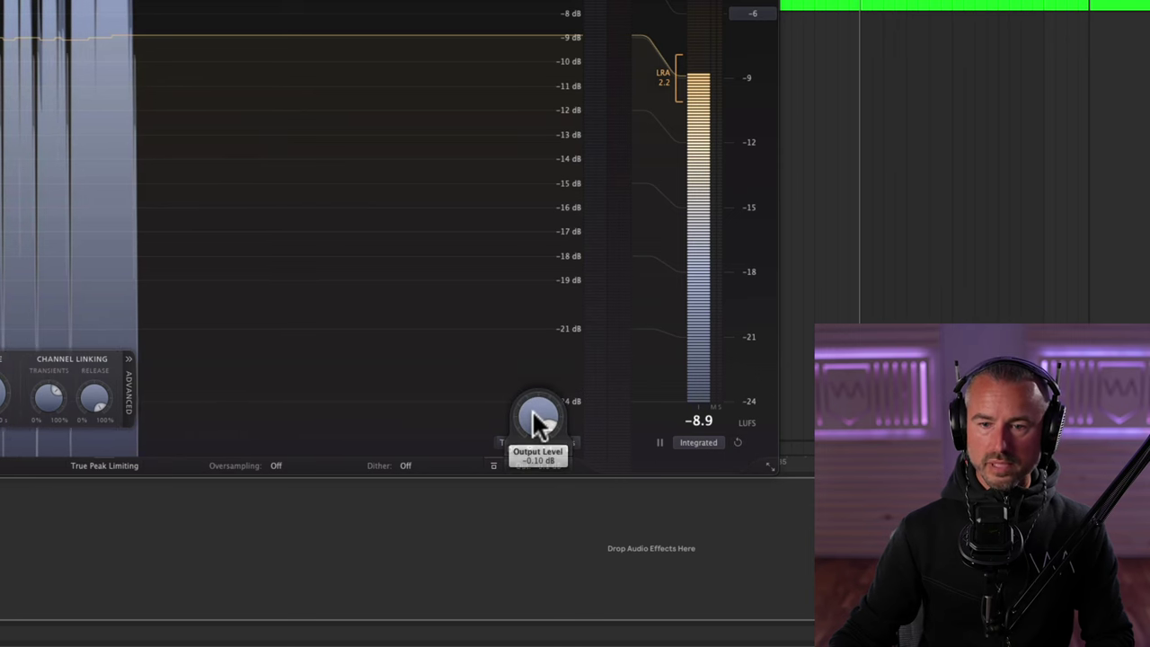
mouse_move(539, 417)
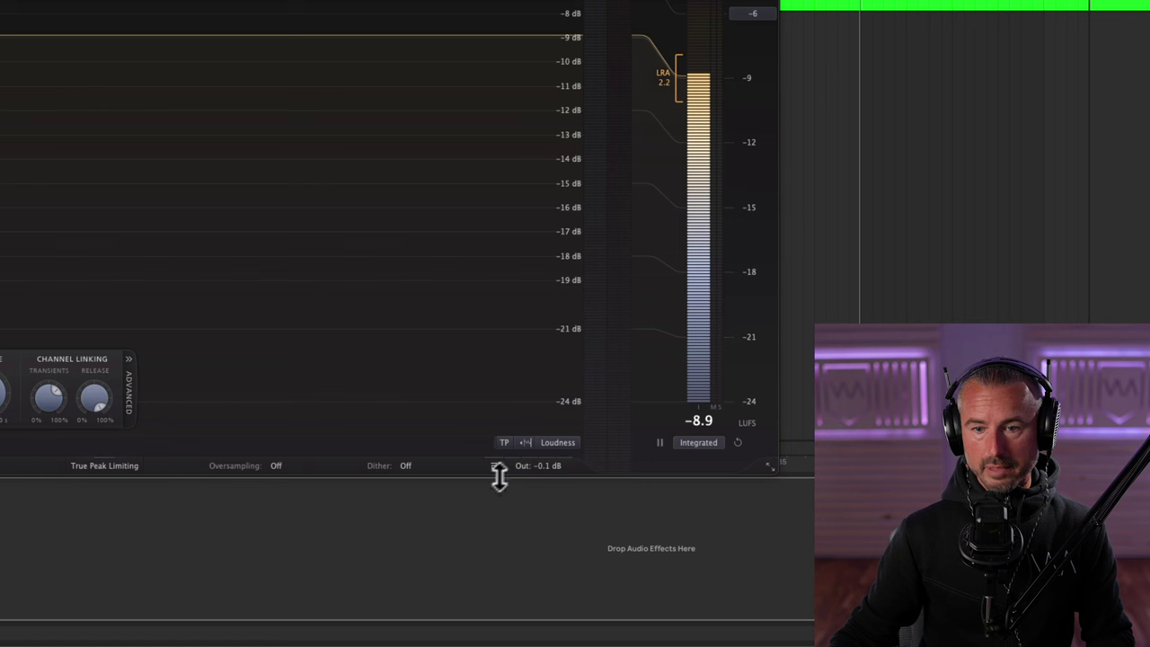
mouse_move(544, 443)
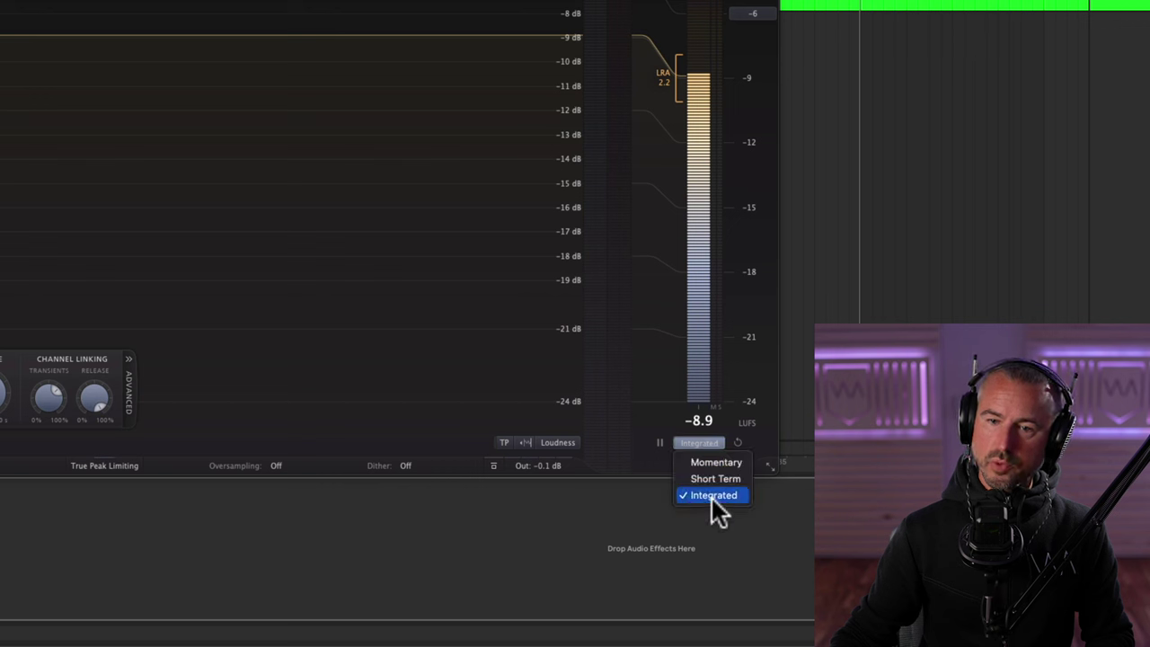
Reset the Integrated LUFS meter, play the mix to read about -8.5 LUFS, then close Pro-L 2
click(699, 440)
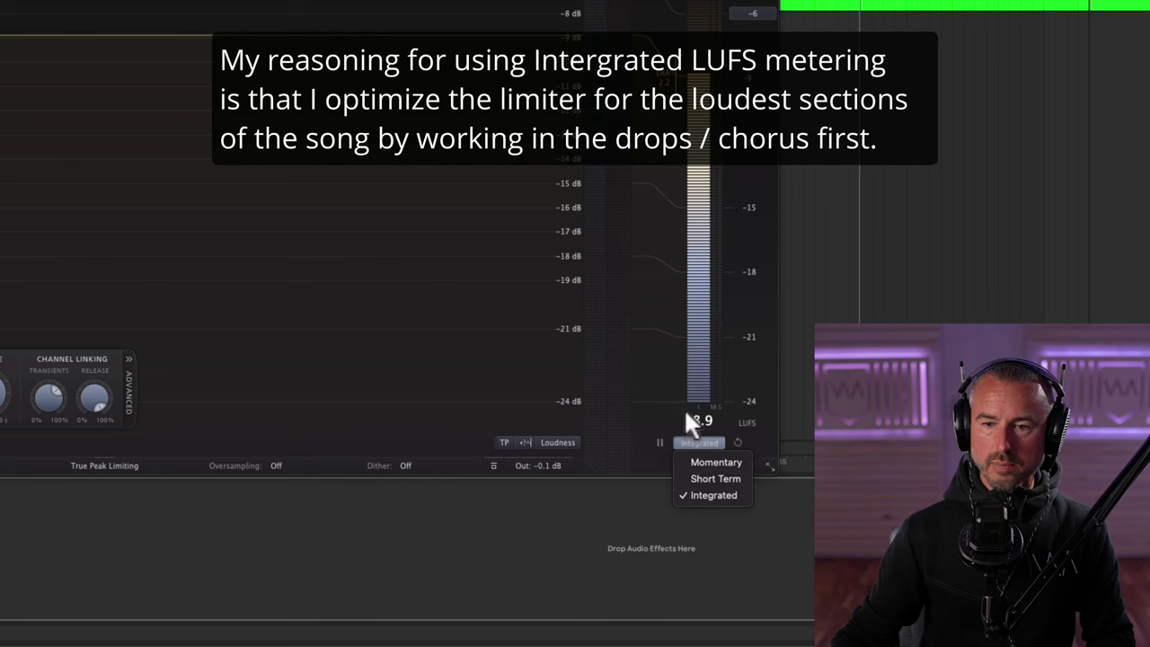
click(736, 442)
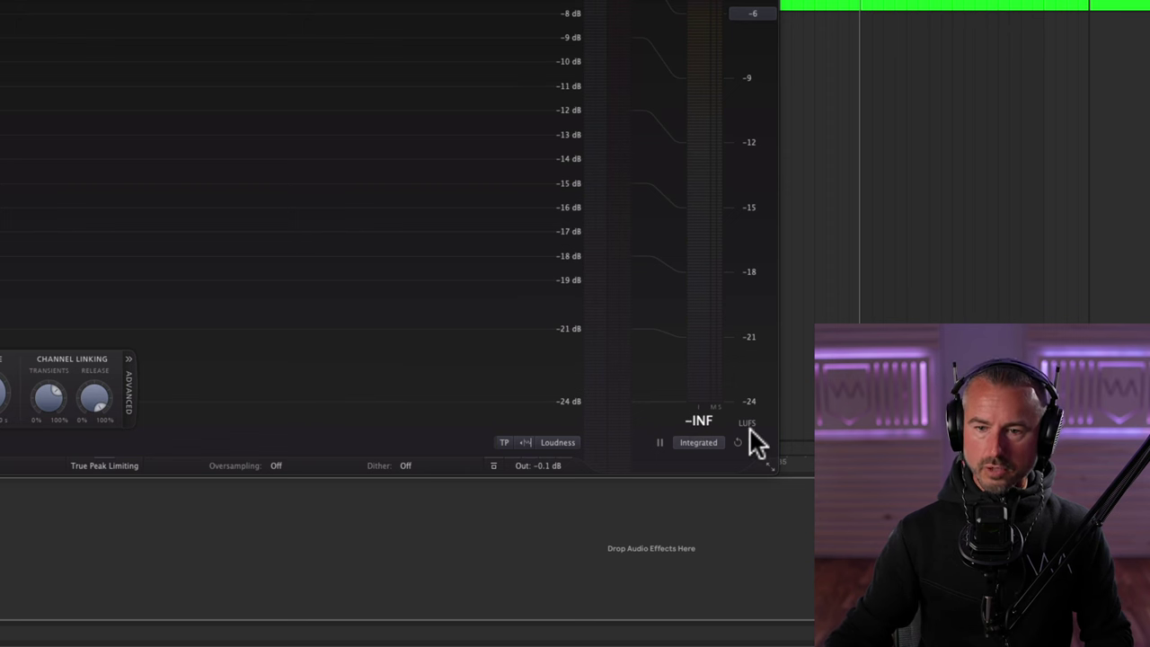
key(space)
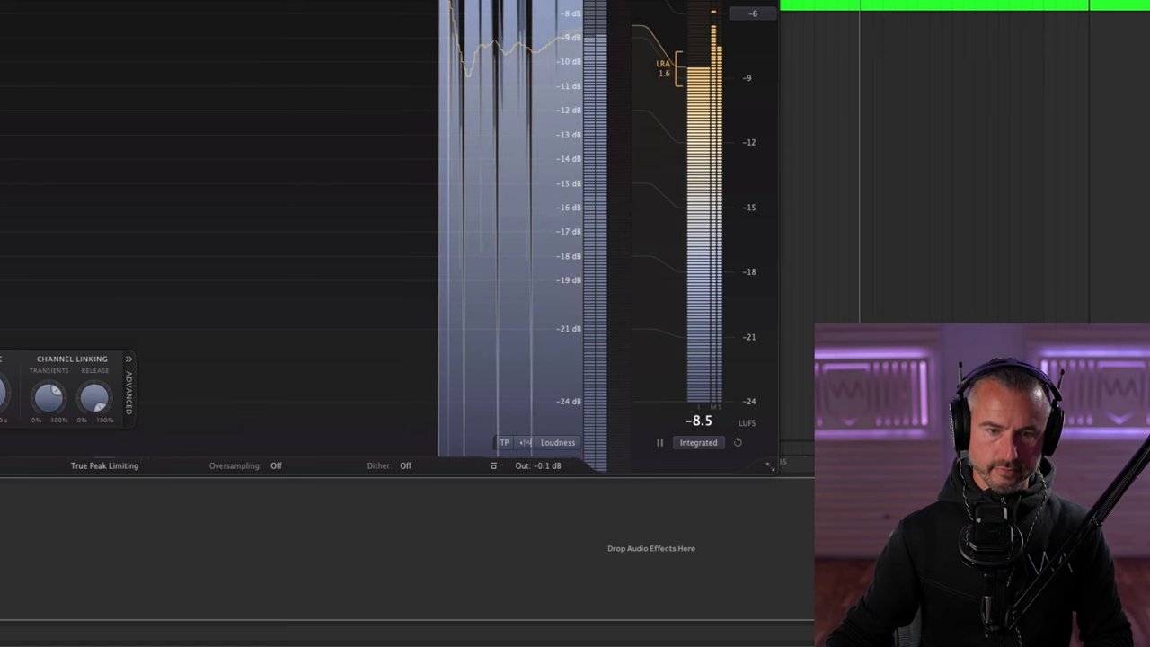
key(ctrl+alt+p)
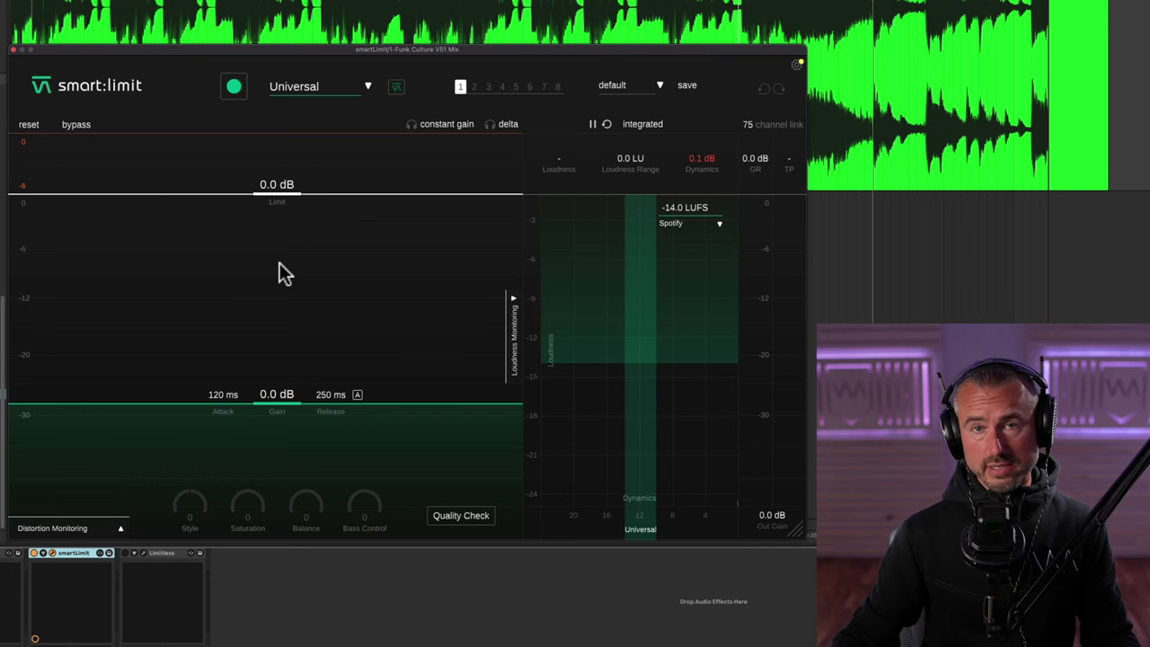
Change the smart:limit genre profile to Hip Hop | Contemporary
click(302, 89)
mouse_move(301, 282)
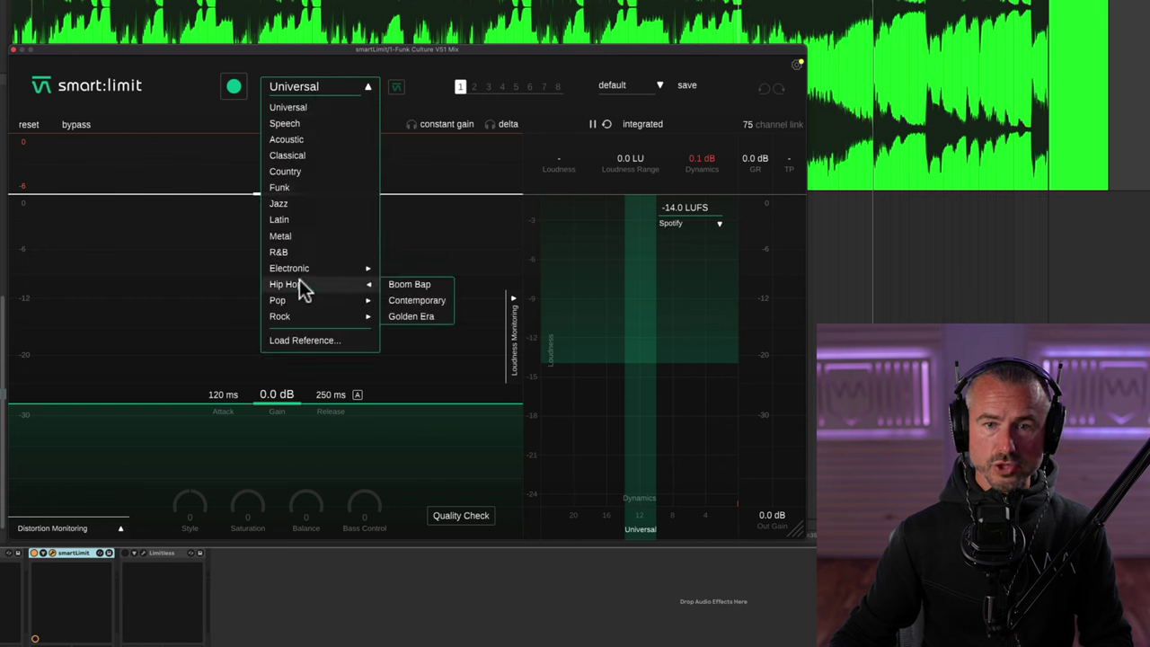
click(418, 300)
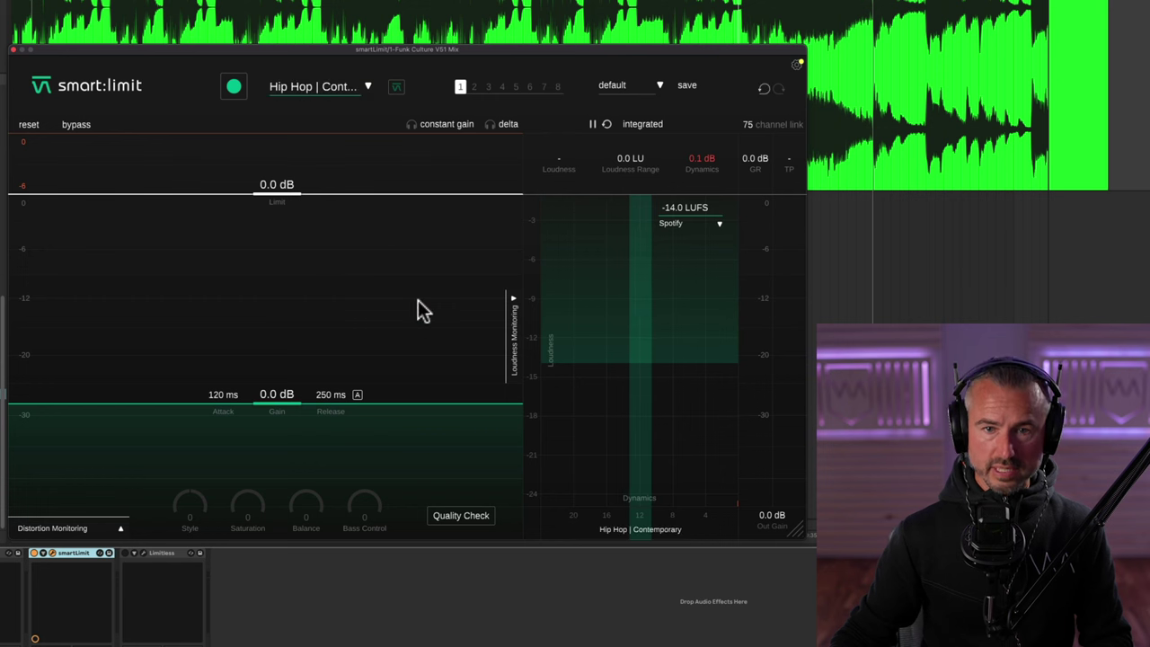
Learn settings from the playing mix, then set the limit to 0.0 dB and Out Gain to -0.1 dB
click(233, 89)
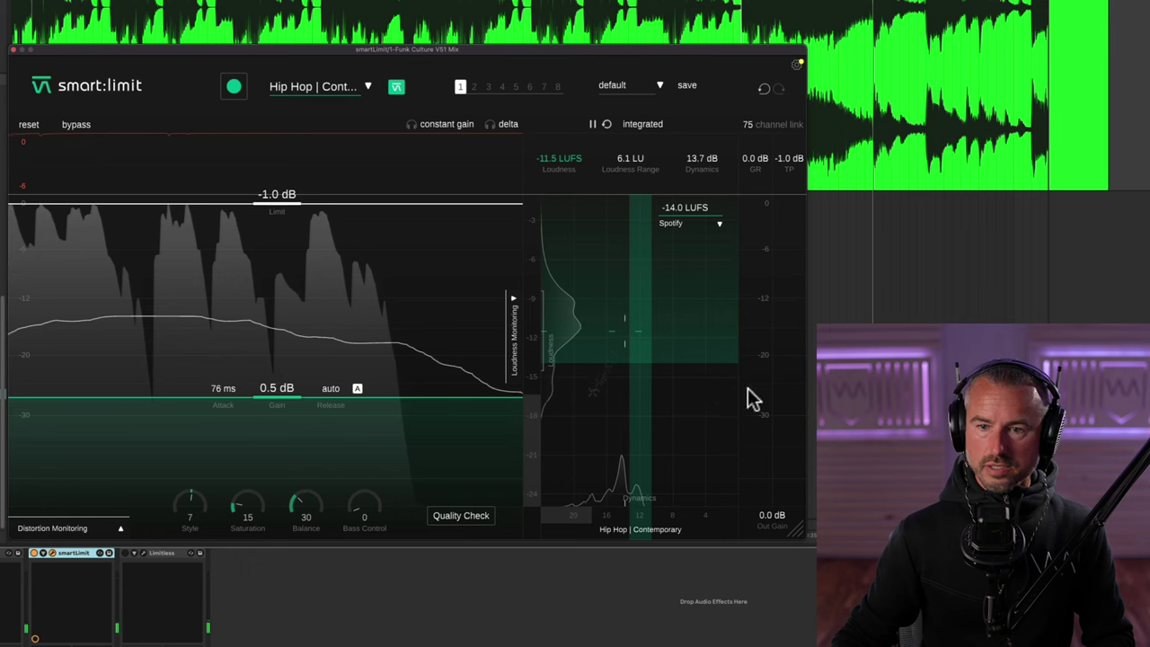
drag(281, 204, 277, 144)
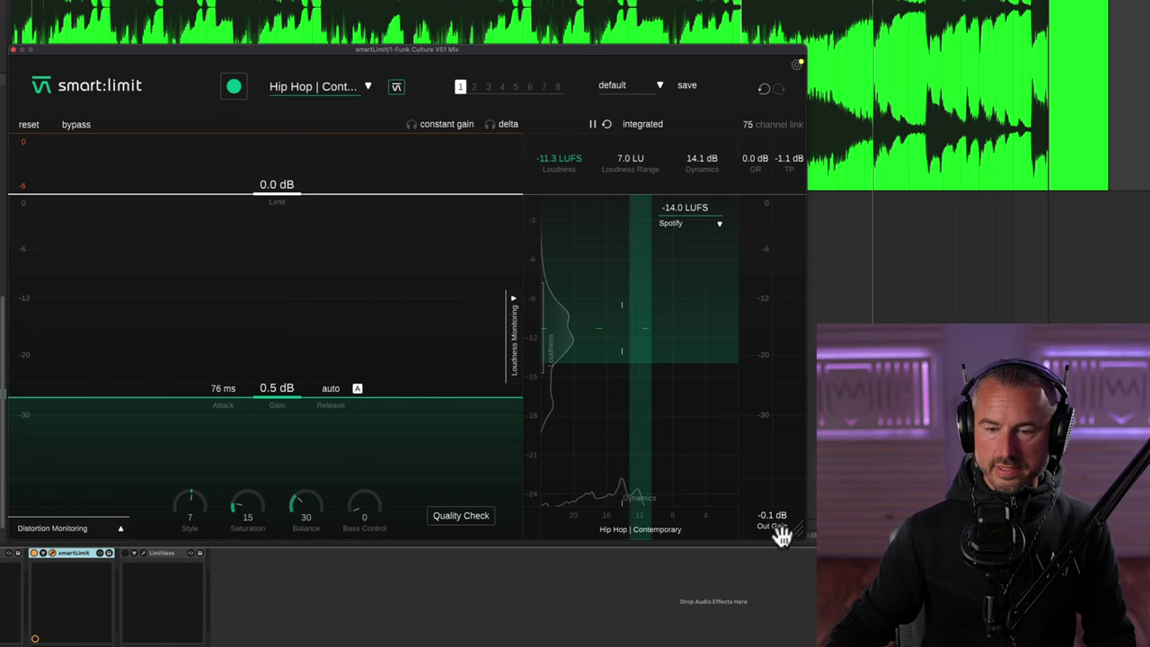
scroll(774, 528, up, 2)
scroll(773, 526, down, 2)
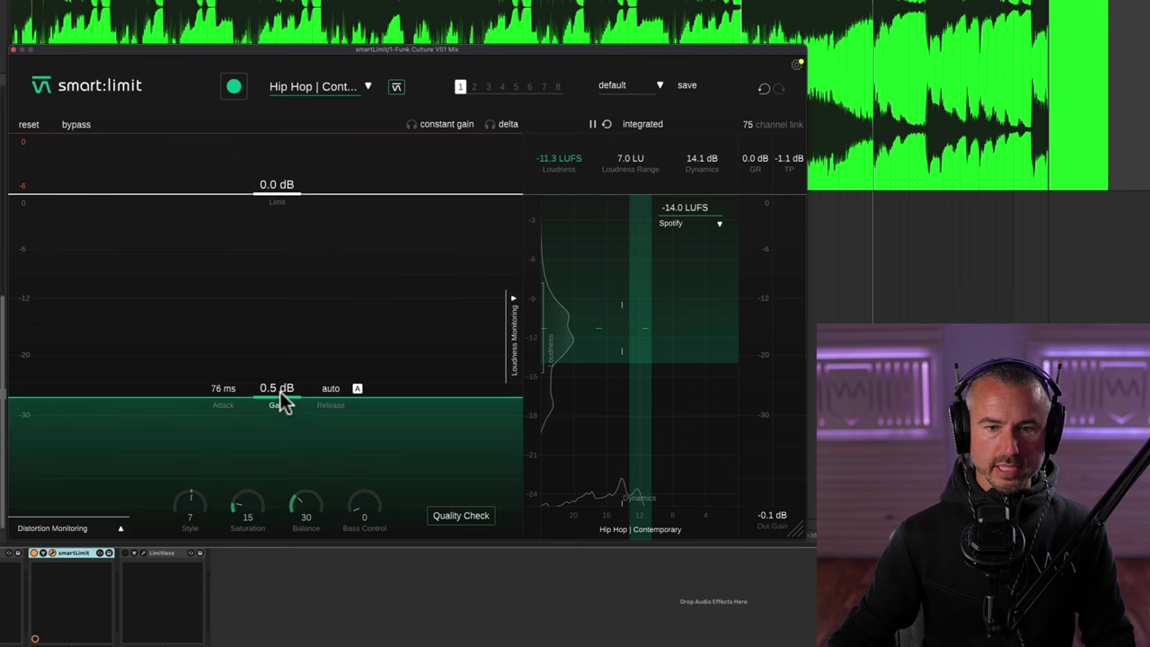
Raise smart:limit's gain to 3.0 dB for about -9.2 LUFS, checking against Pro-L 2's reading
drag(285, 401, 286, 364)
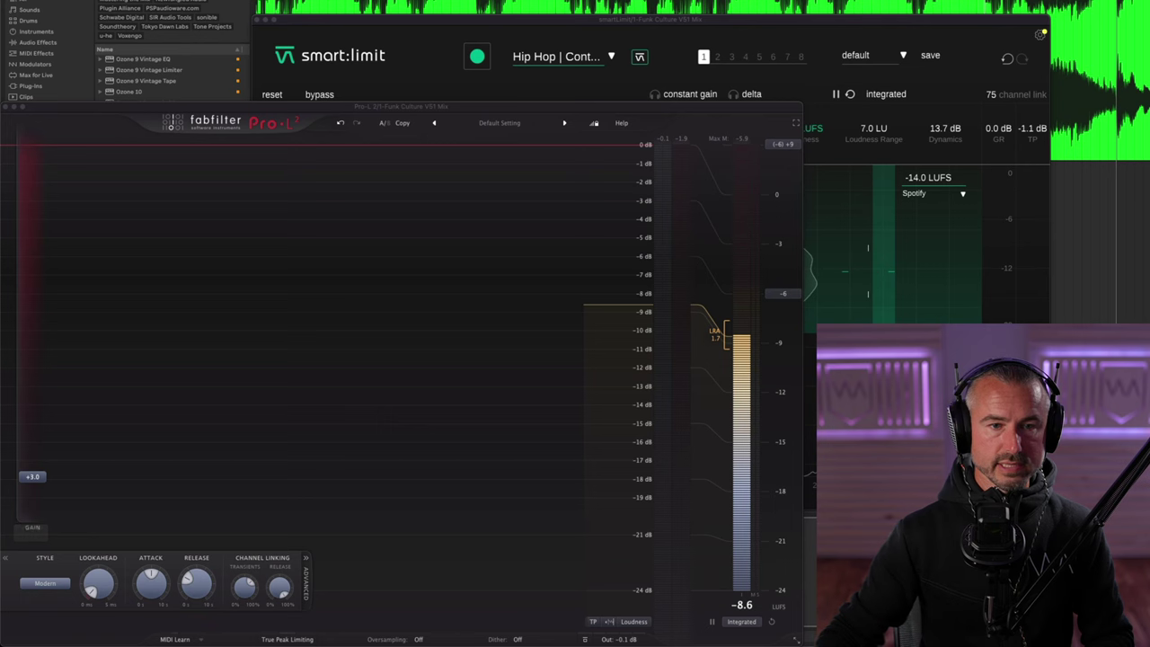
click(9, 106)
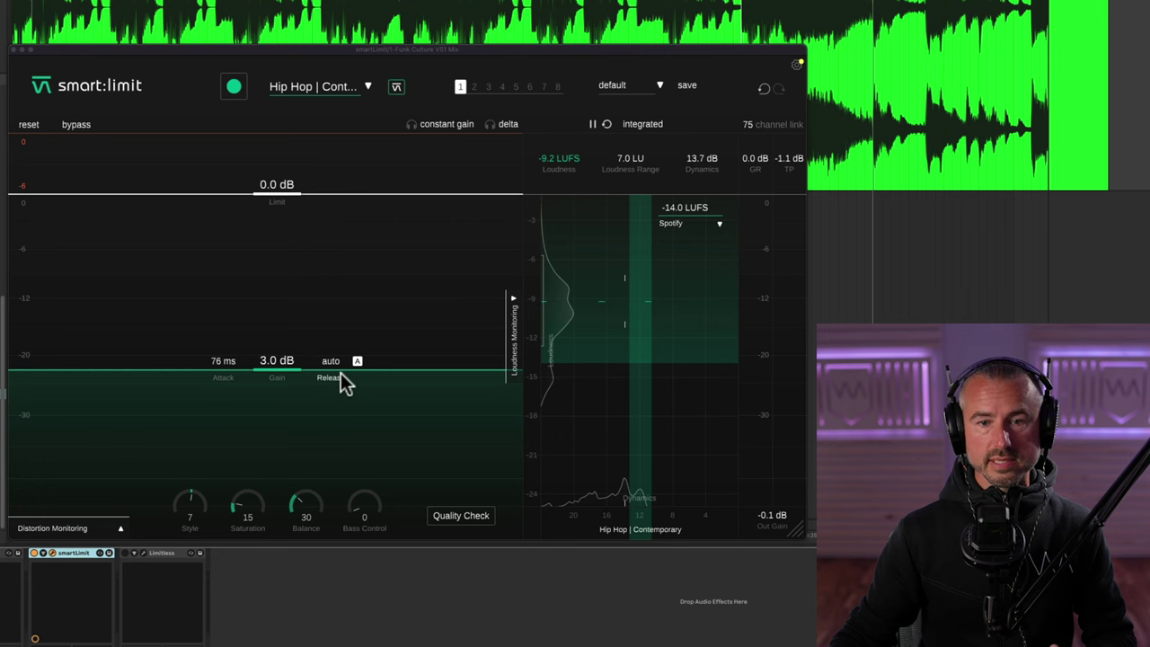
mouse_move(341, 373)
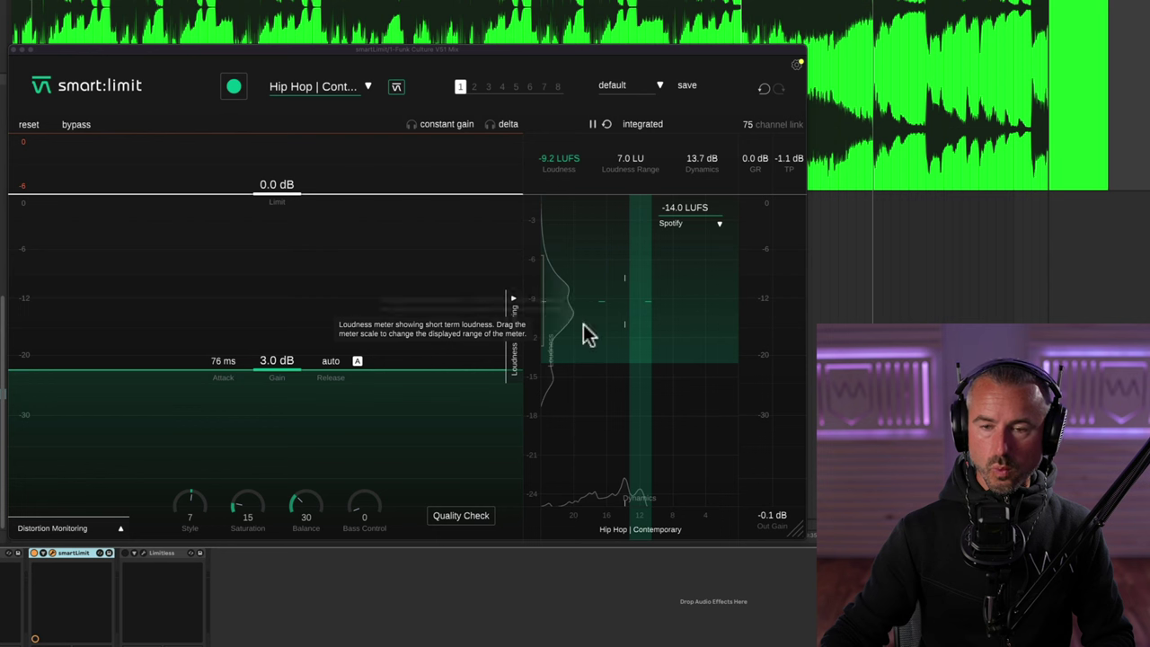
Change the -14.0 LUFS Spotify target to a custom -9.0 LUFS and play the mix
double_click(692, 209)
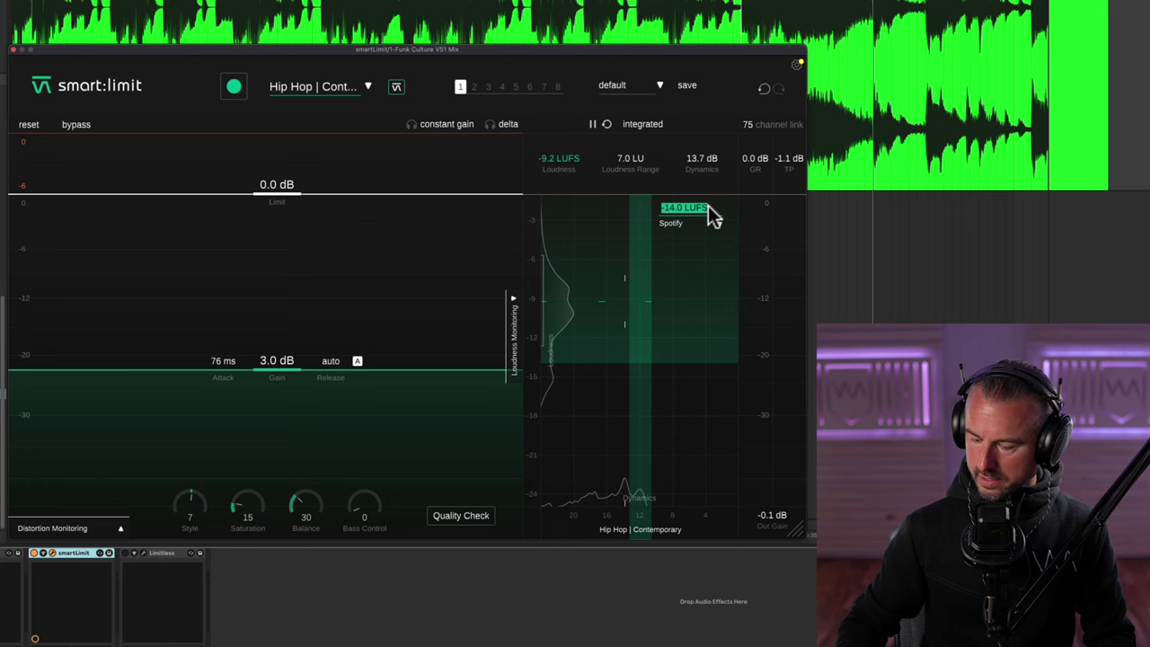
text(-9)
key(Return)
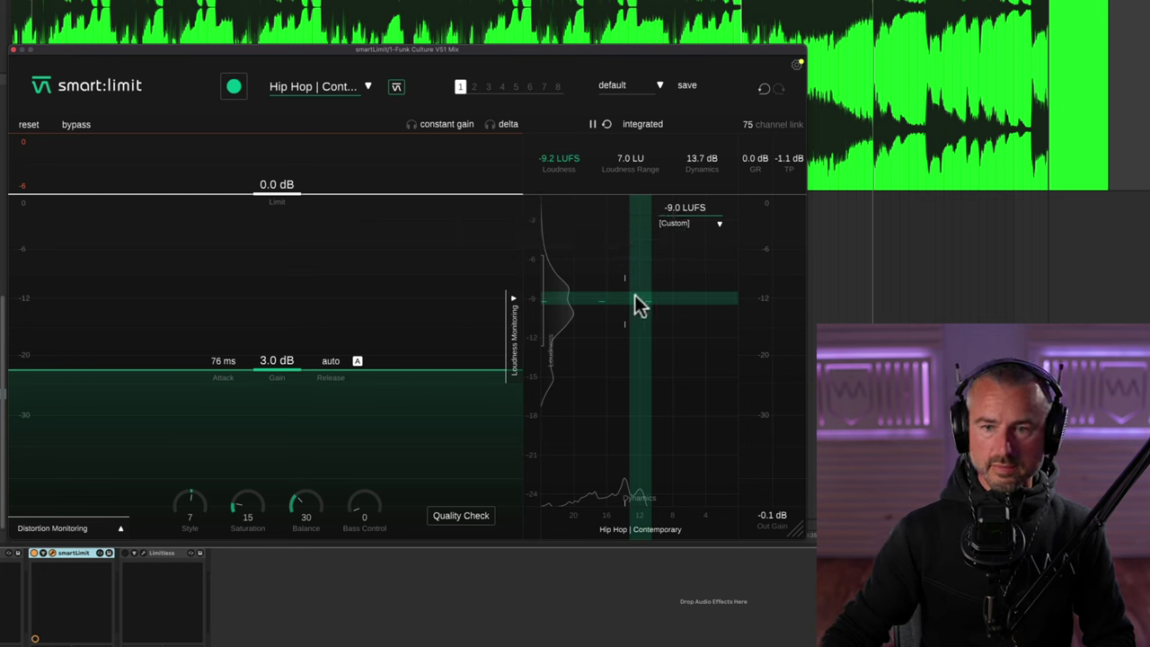
key(space)
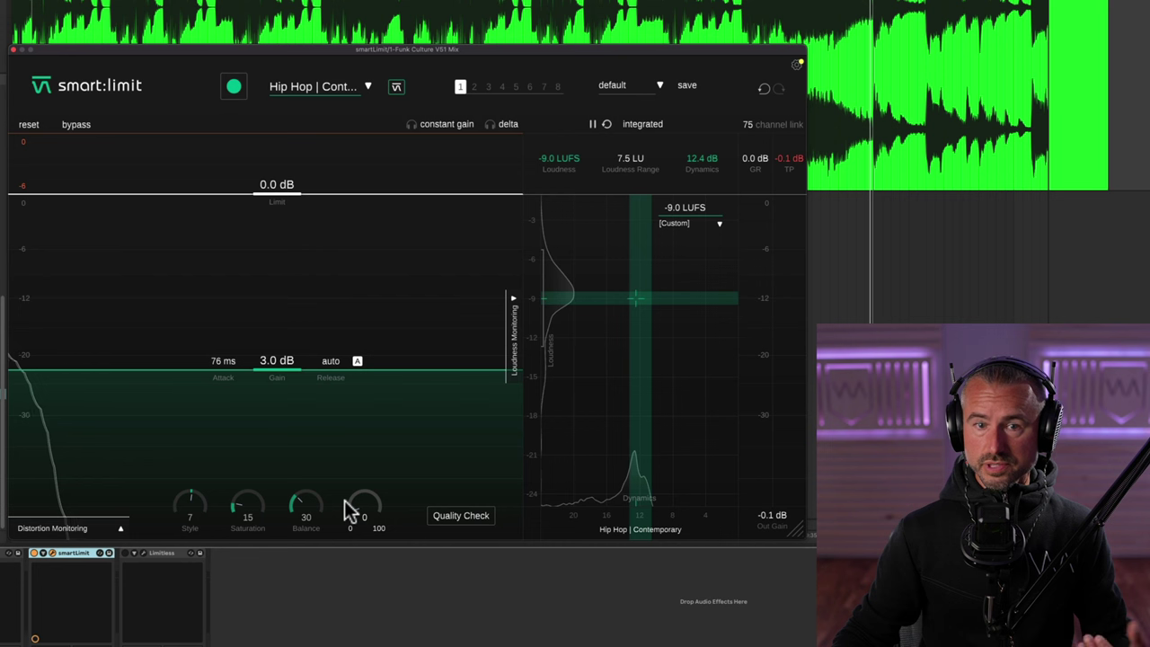
Inspect the Distortion Monitoring curve during playback, collapse the panel, and bring Pro-L 2 back up
click(120, 528)
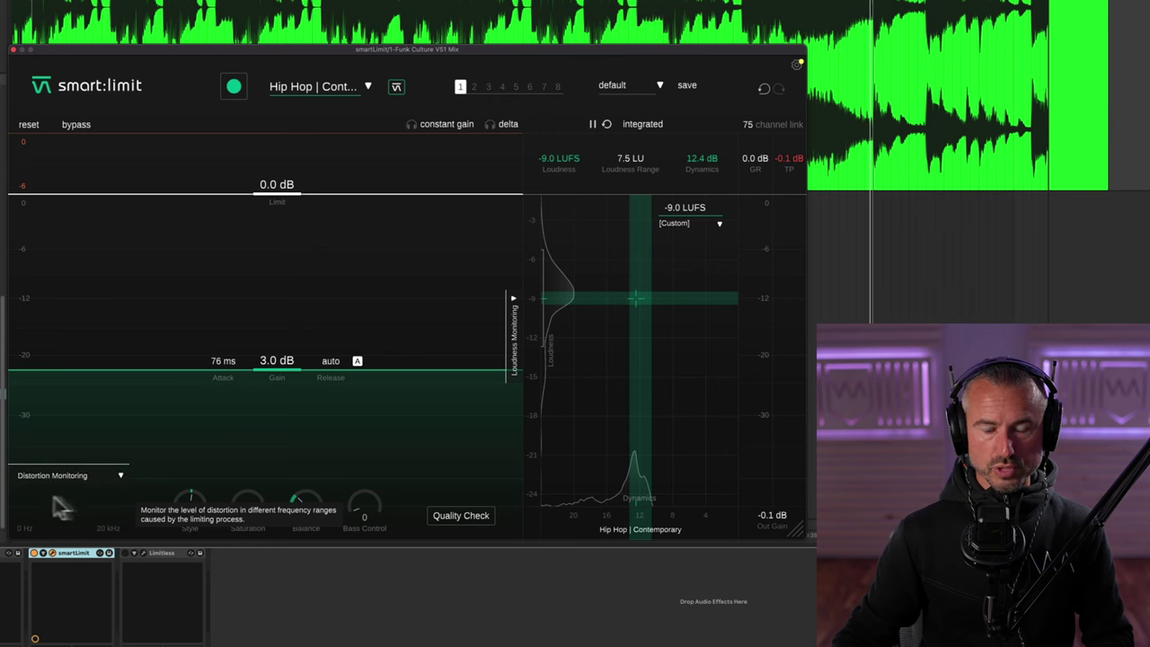
key(space)
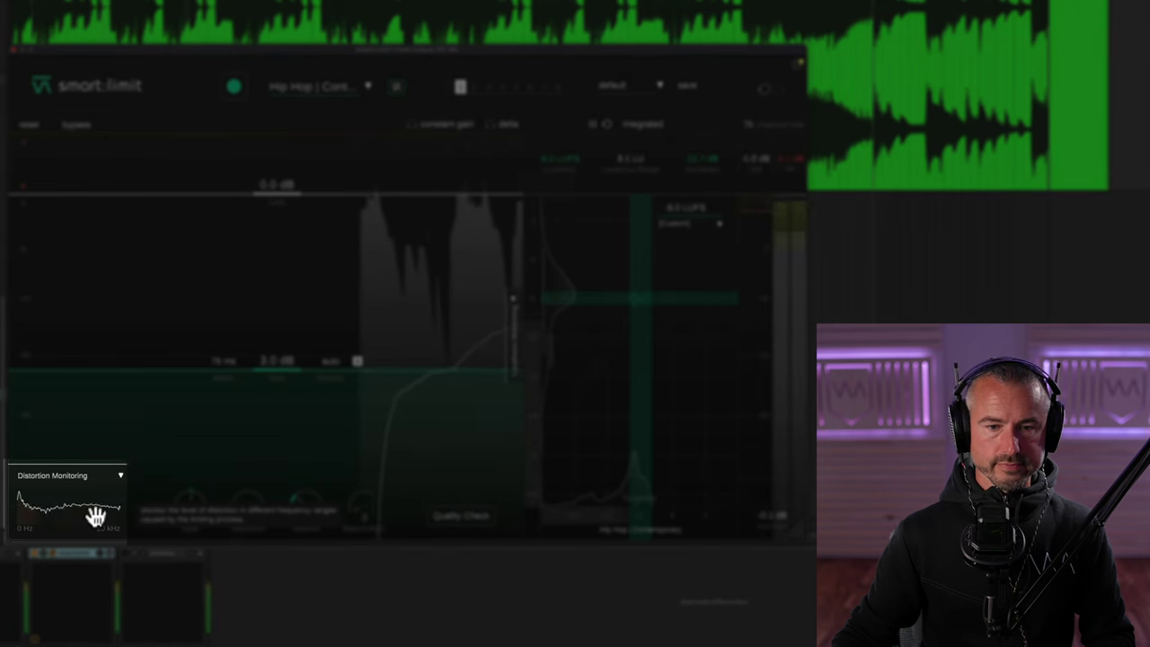
click(71, 515)
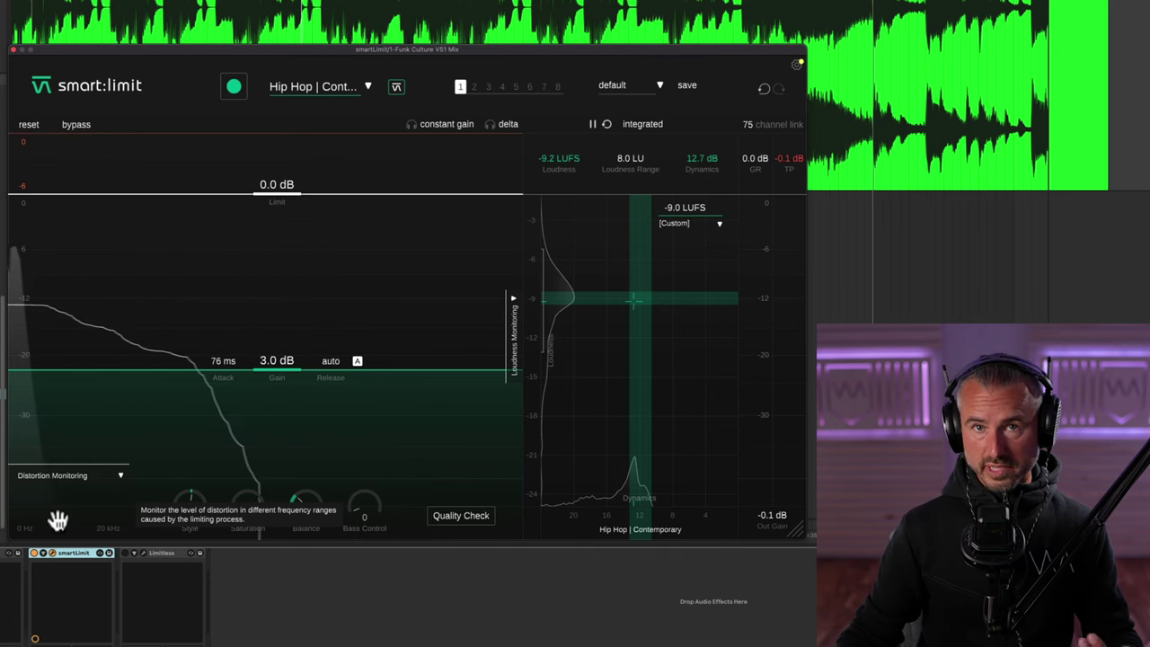
click(120, 475)
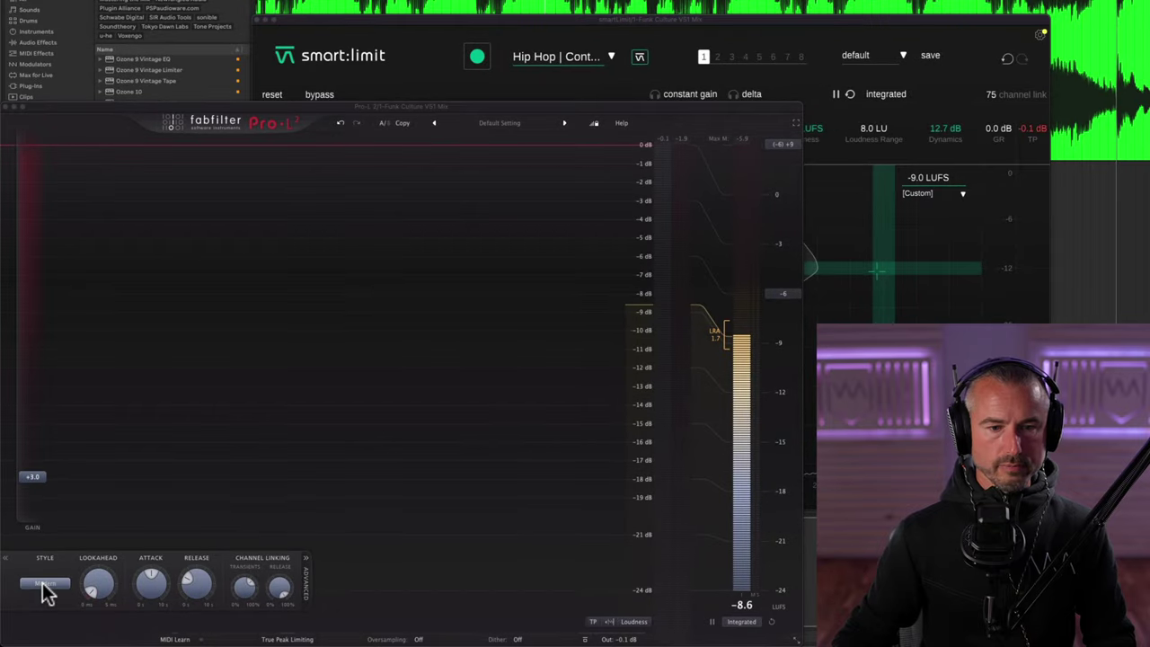
click(45, 586)
Close Pro-L 2, set smart:limit's Style to 9, and play the mix while trying Bass Control
click(135, 496)
click(8, 107)
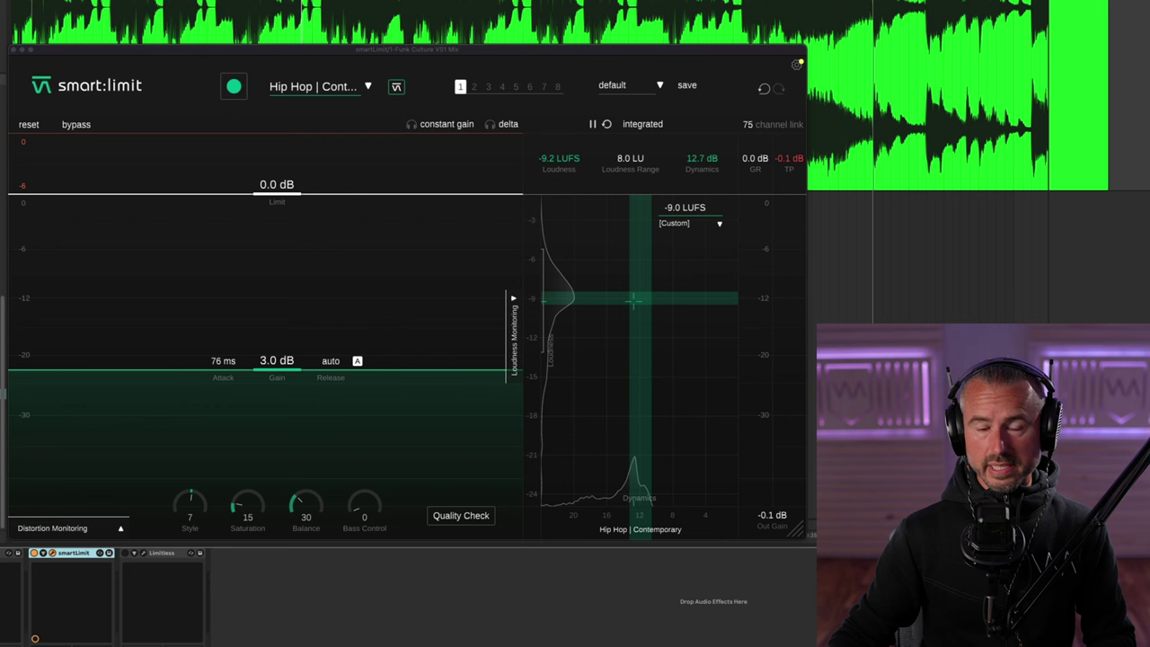
mouse_move(191, 499)
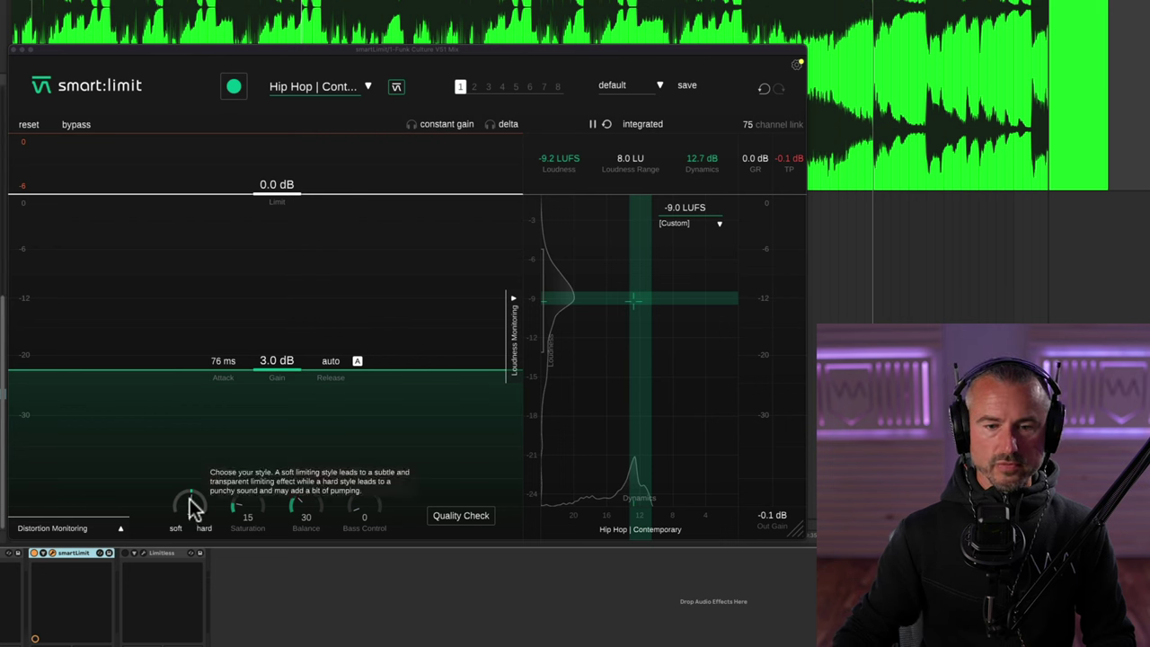
drag(190, 498, 189, 550)
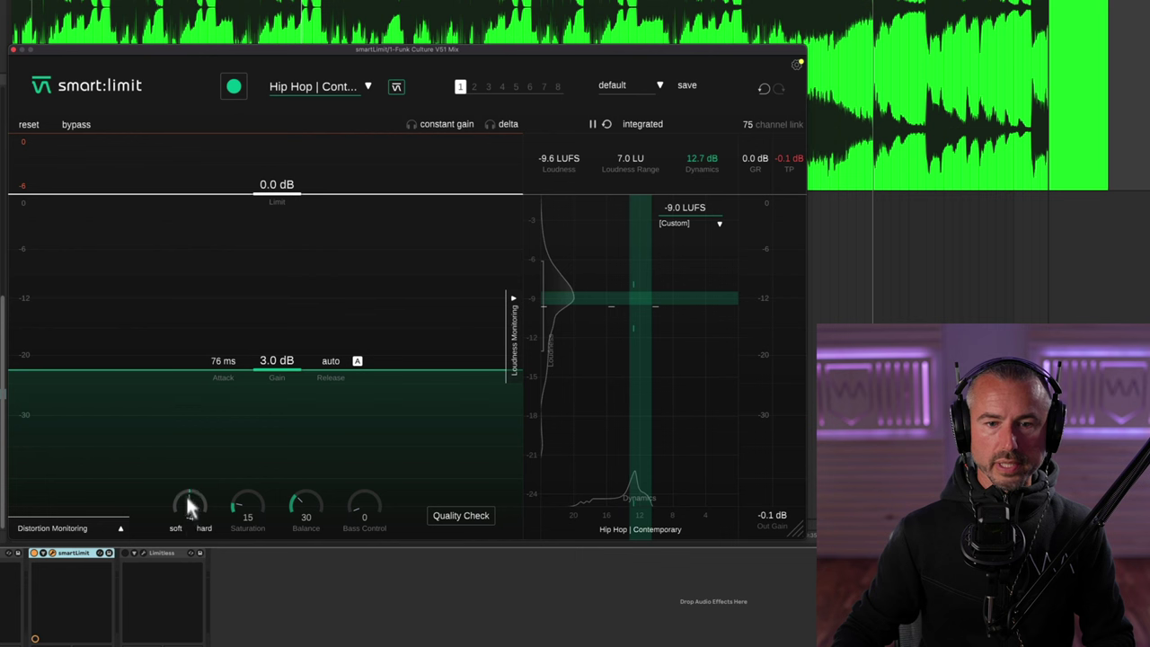
drag(192, 492, 192, 519)
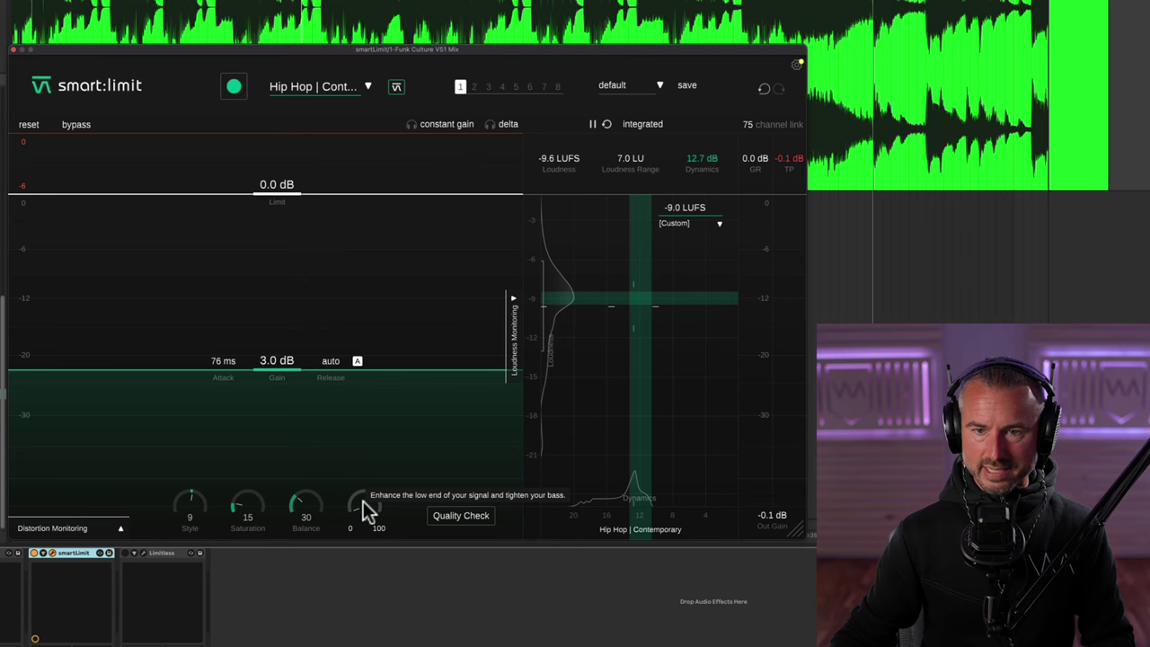
key(space)
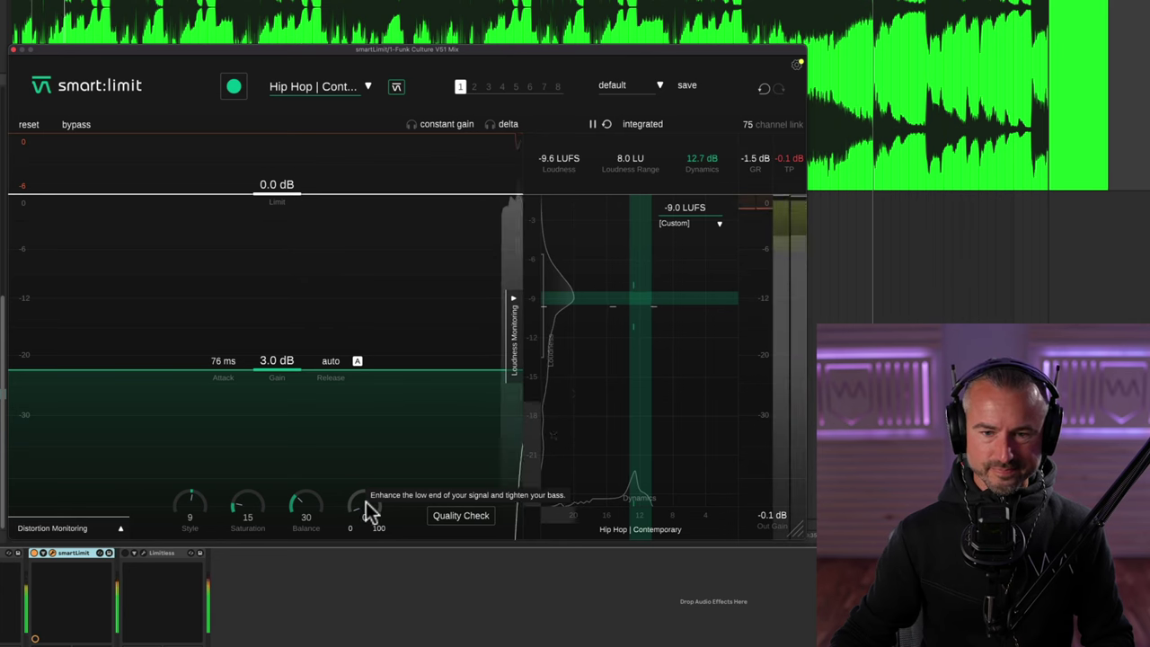
mouse_move(366, 501)
mouse_down()
mouse_move(364, 352)
mouse_move(354, 505)
mouse_up()
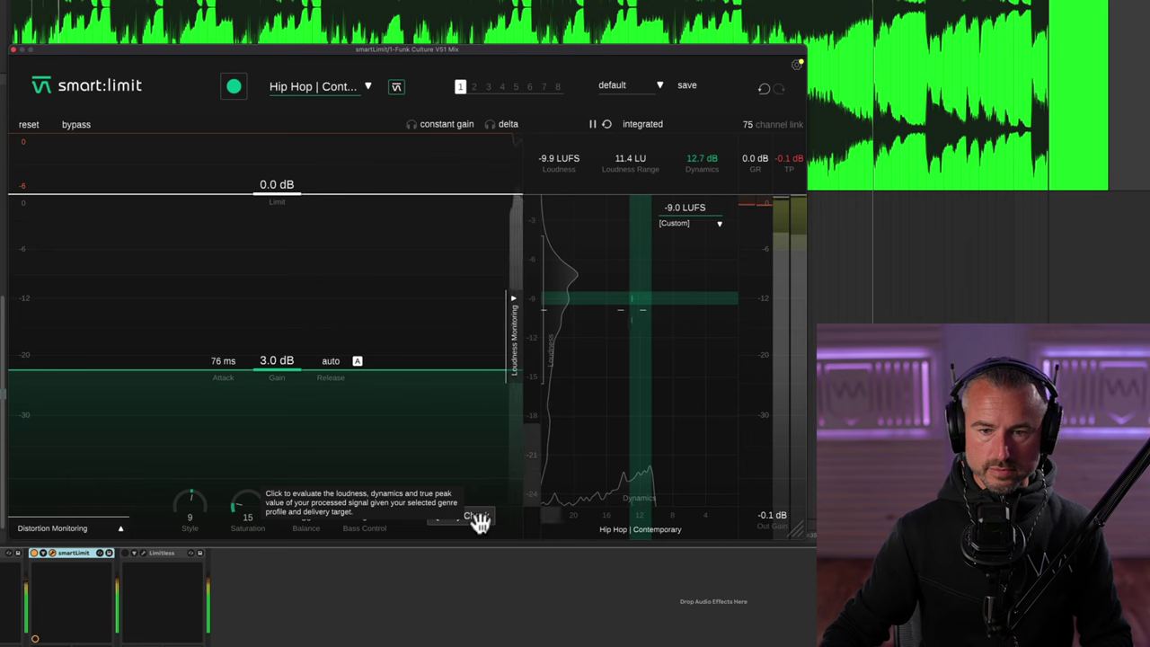
Run Quality Check against Hip Hop | Contemporary until loudness and dynamics results appear
click(480, 523)
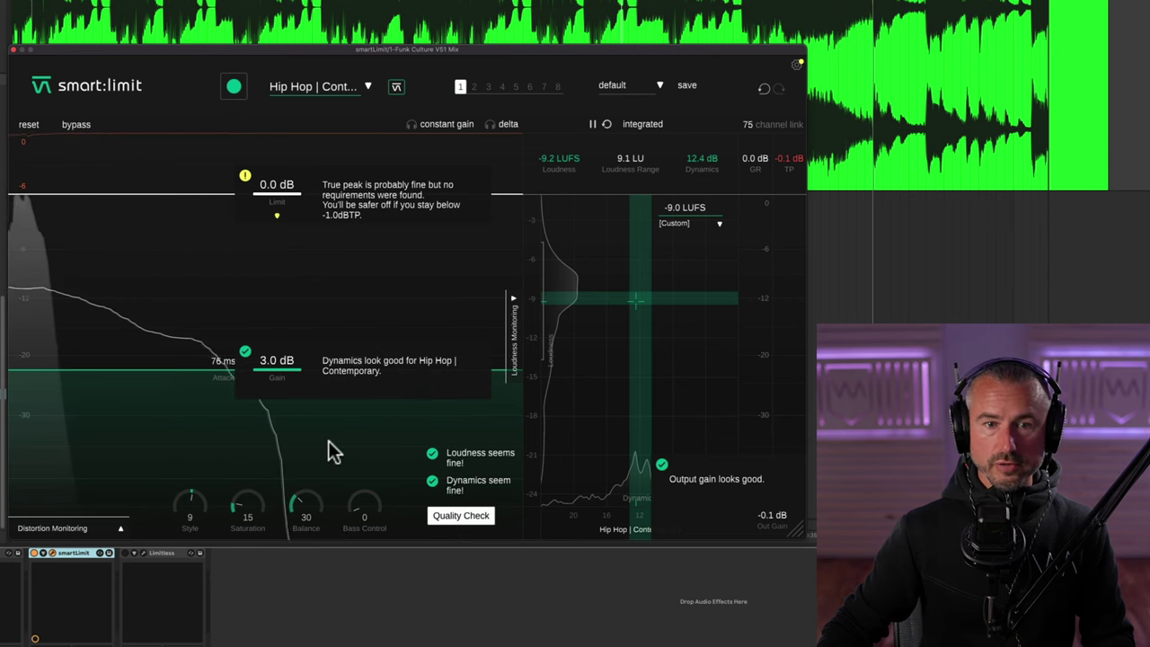
Drag Suicide Boys Carrollton.m4a from Finder onto smart:limit's profile, giving a -10.0 LUFS target
key(super+Tab)
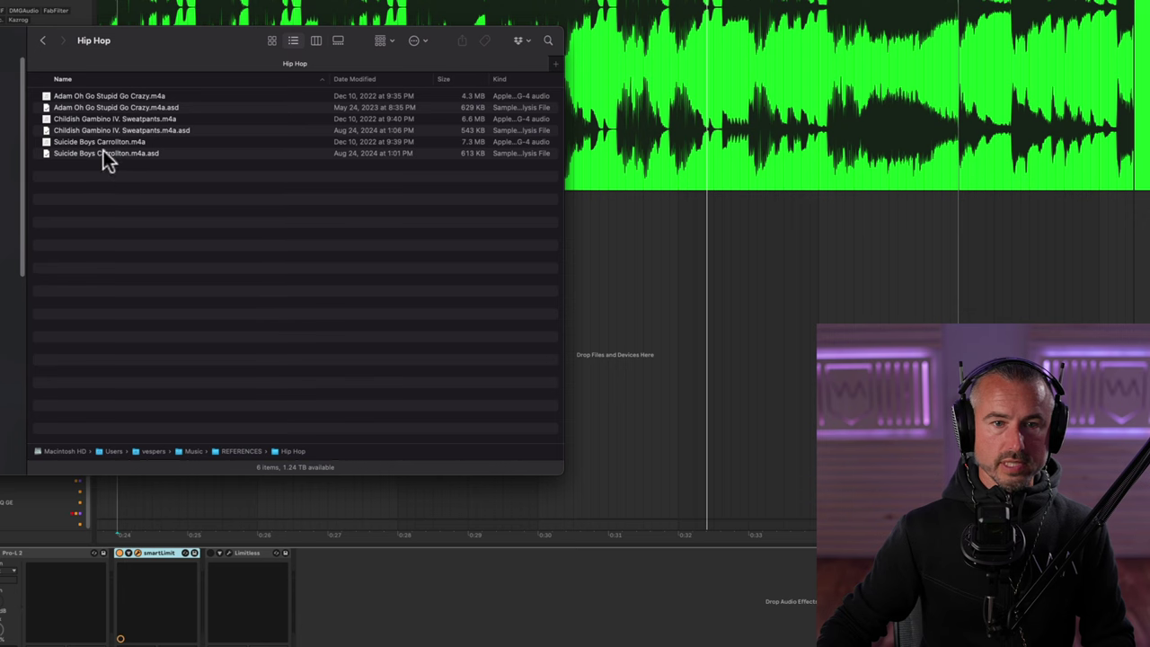
drag(87, 140, 530, 296)
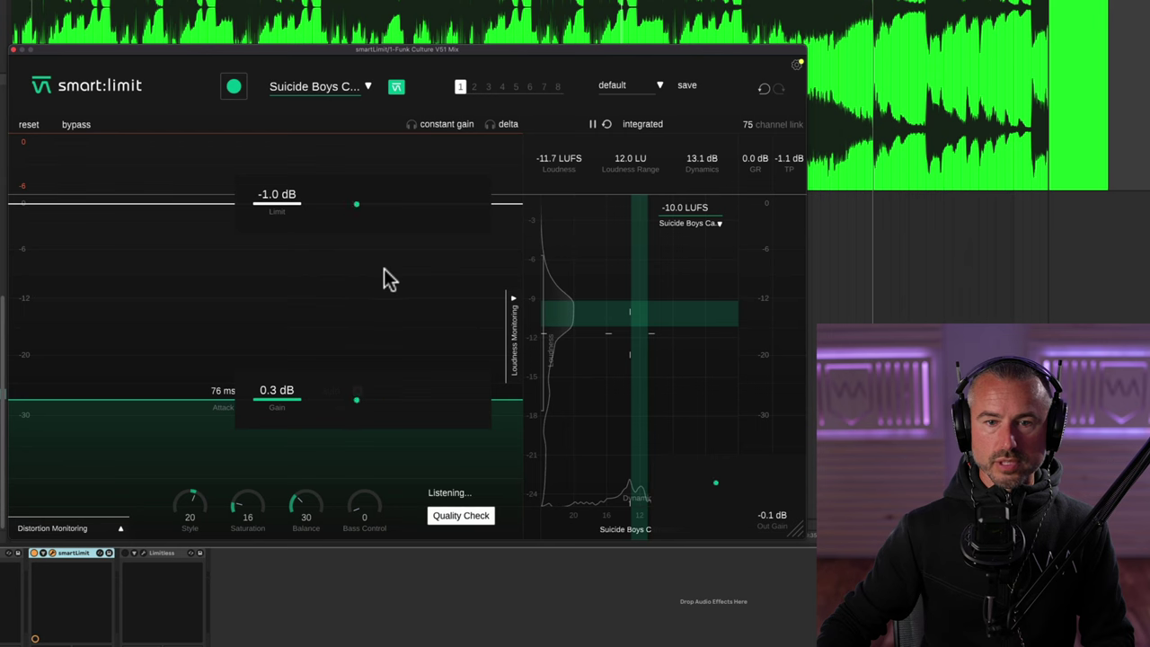
Play until smart:limit finishes learning from the reference and Quality Check, then close its window
key(space)
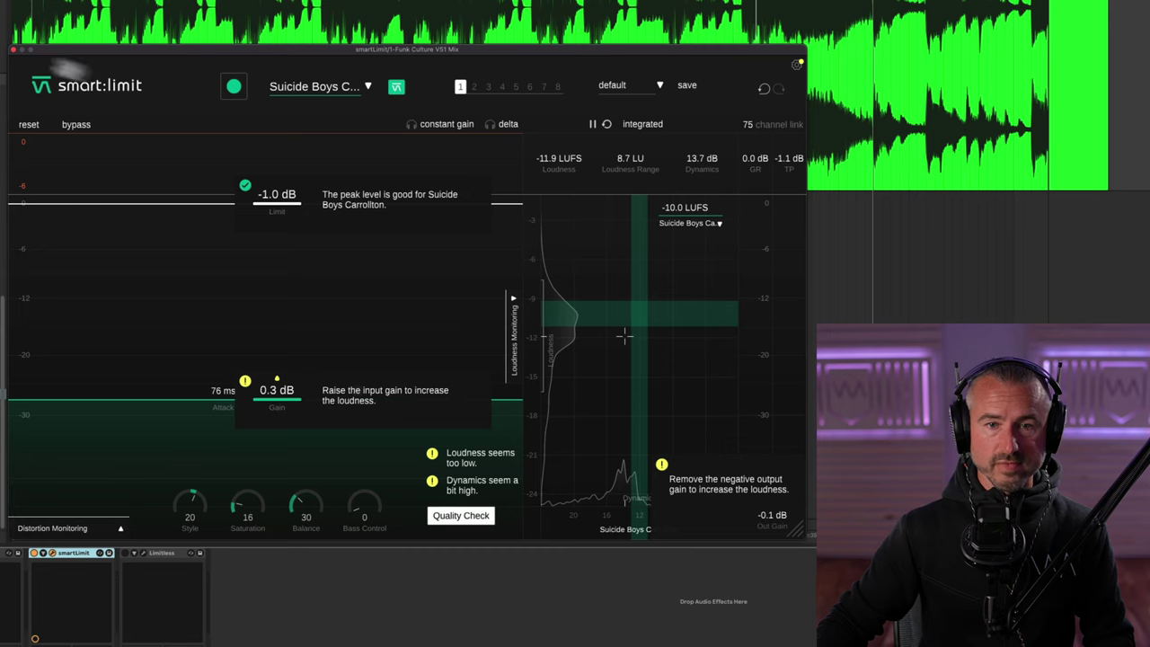
click(15, 51)
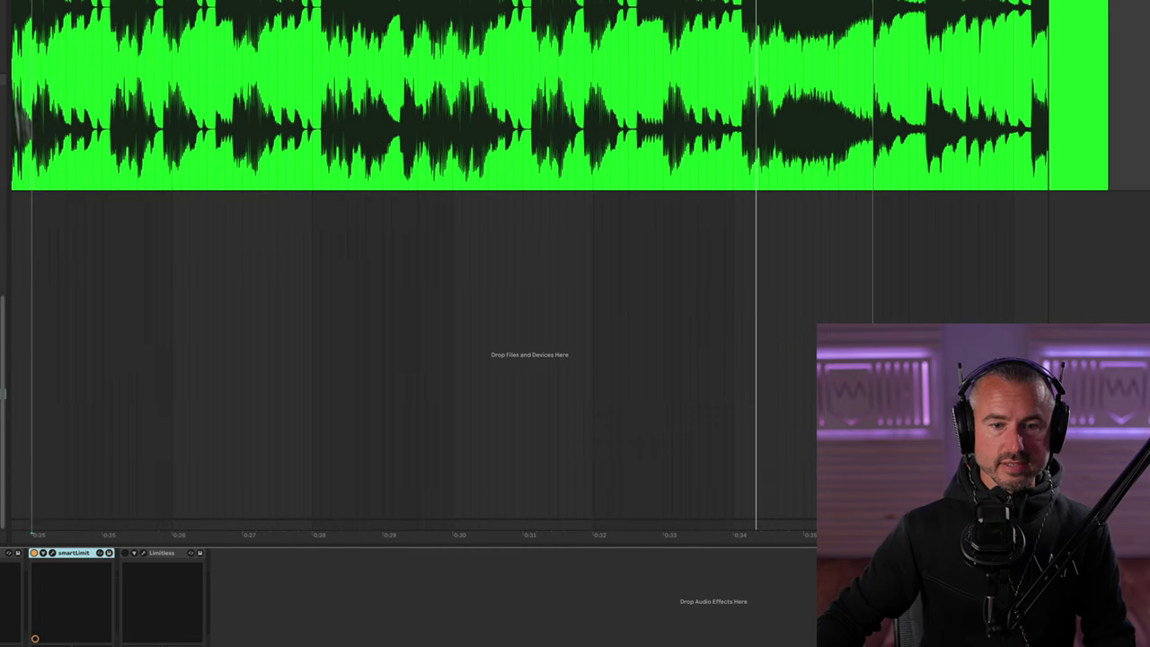
Bypass smart:limit and show DMG Limitless with its advanced band, clipping and dither controls visible
click(33, 553)
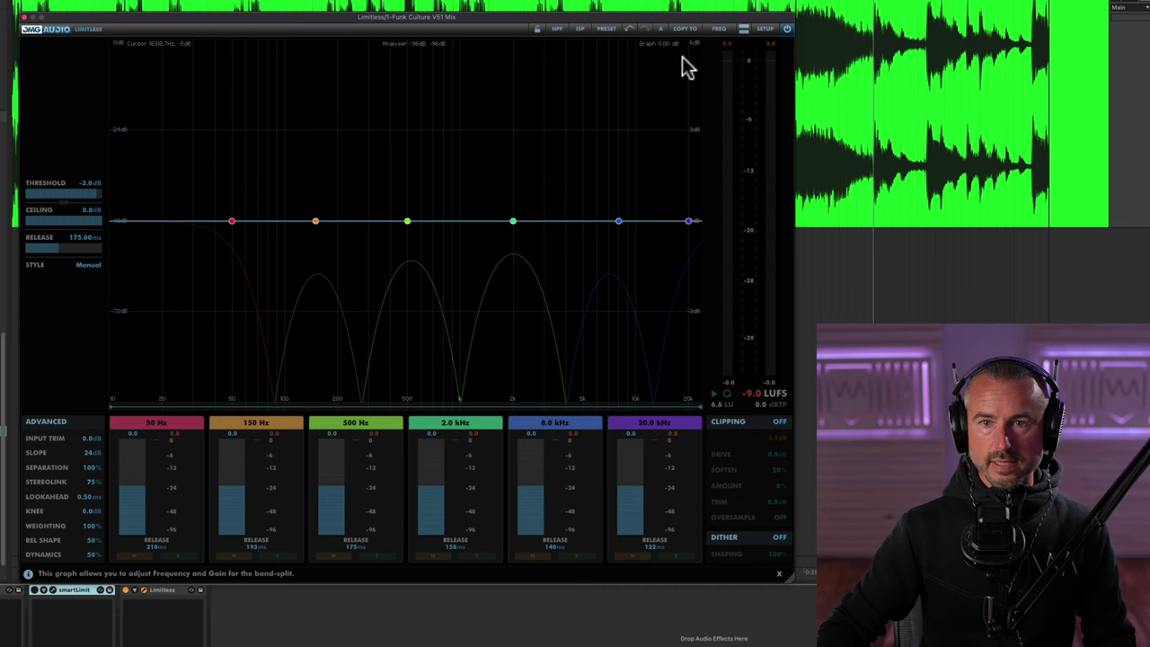
click(744, 30)
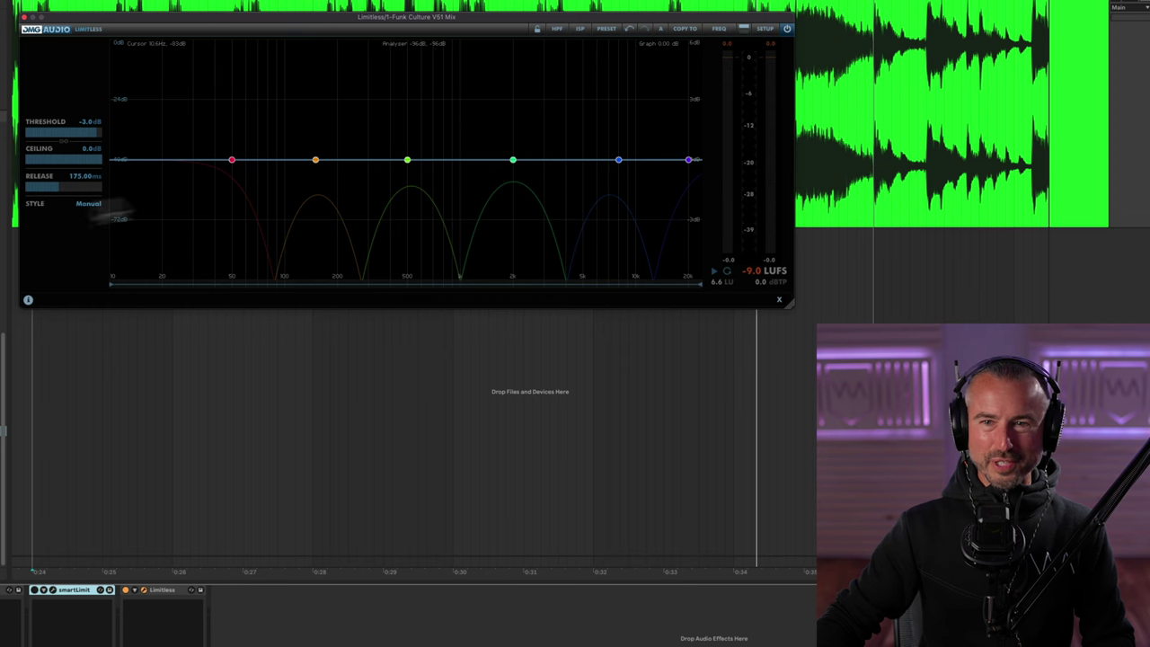
click(744, 31)
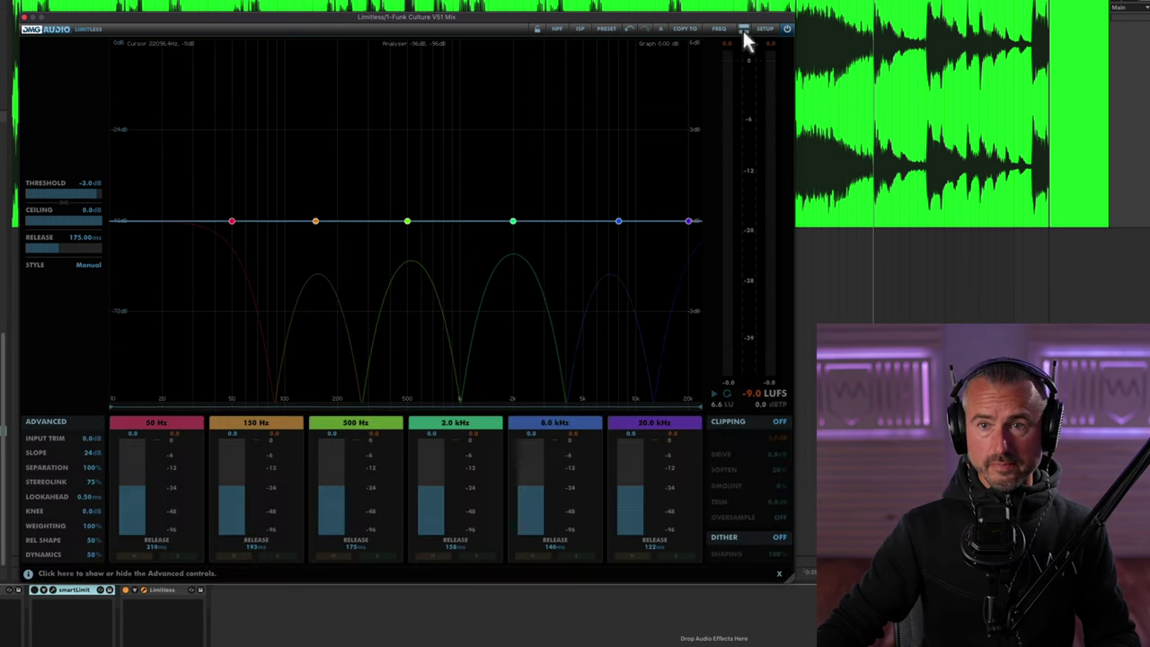
mouse_move(387, 17)
mouse_down()
mouse_move(398, 8)
mouse_move(378, 17)
mouse_up()
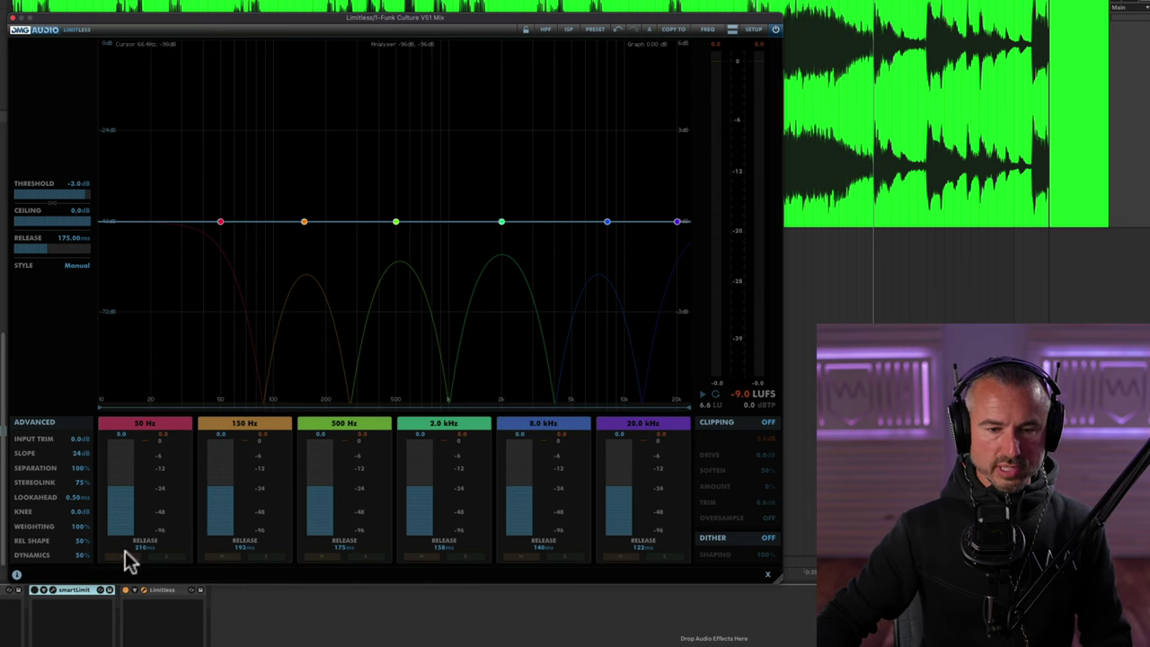
click(55, 593)
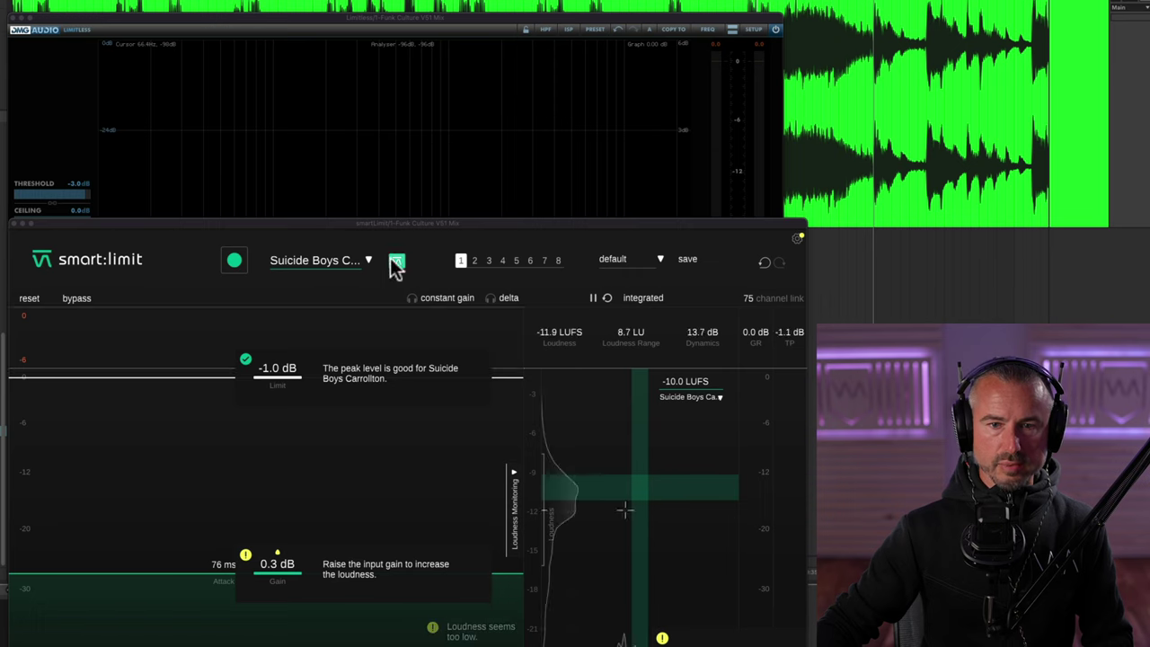
drag(387, 218, 386, 89)
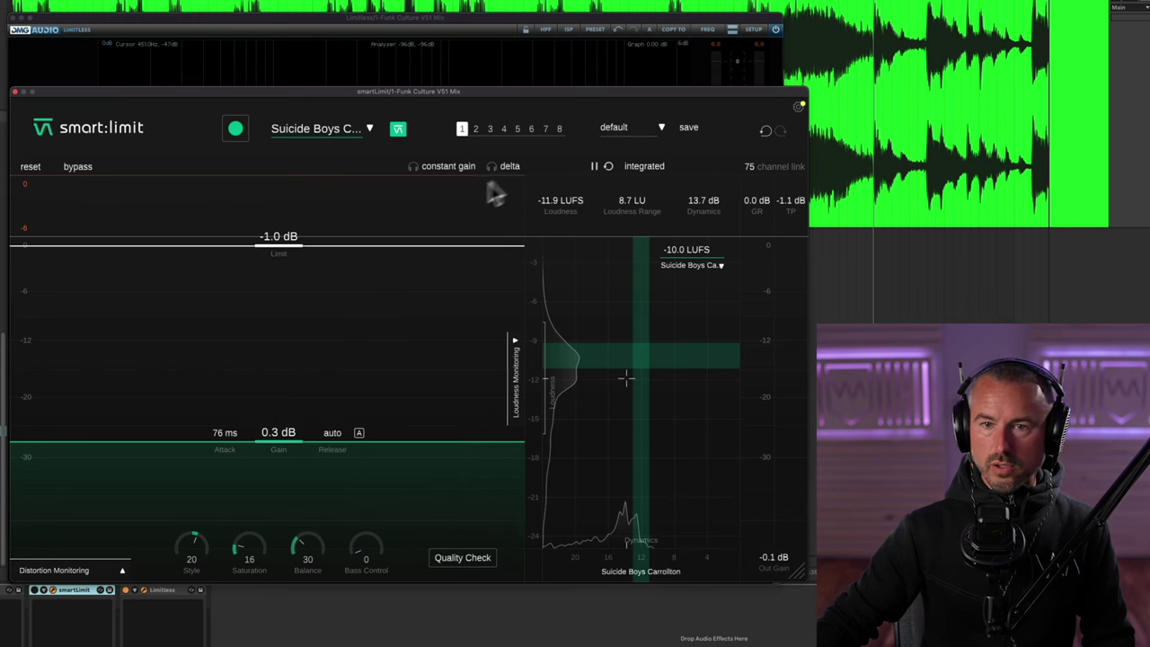
click(797, 106)
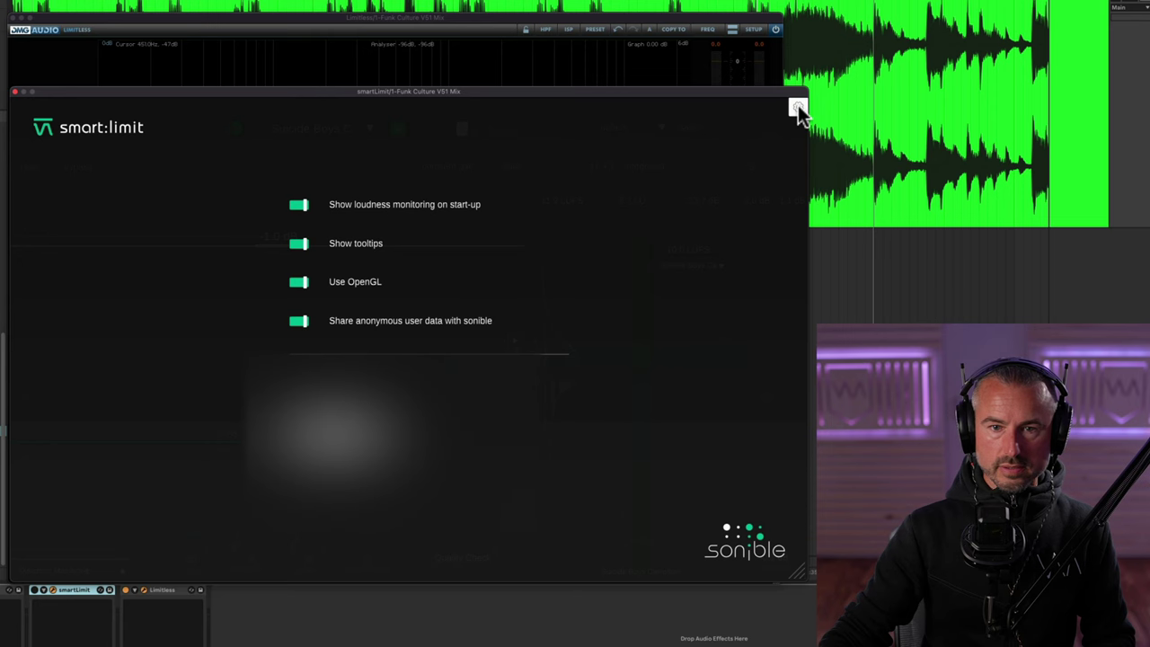
click(797, 107)
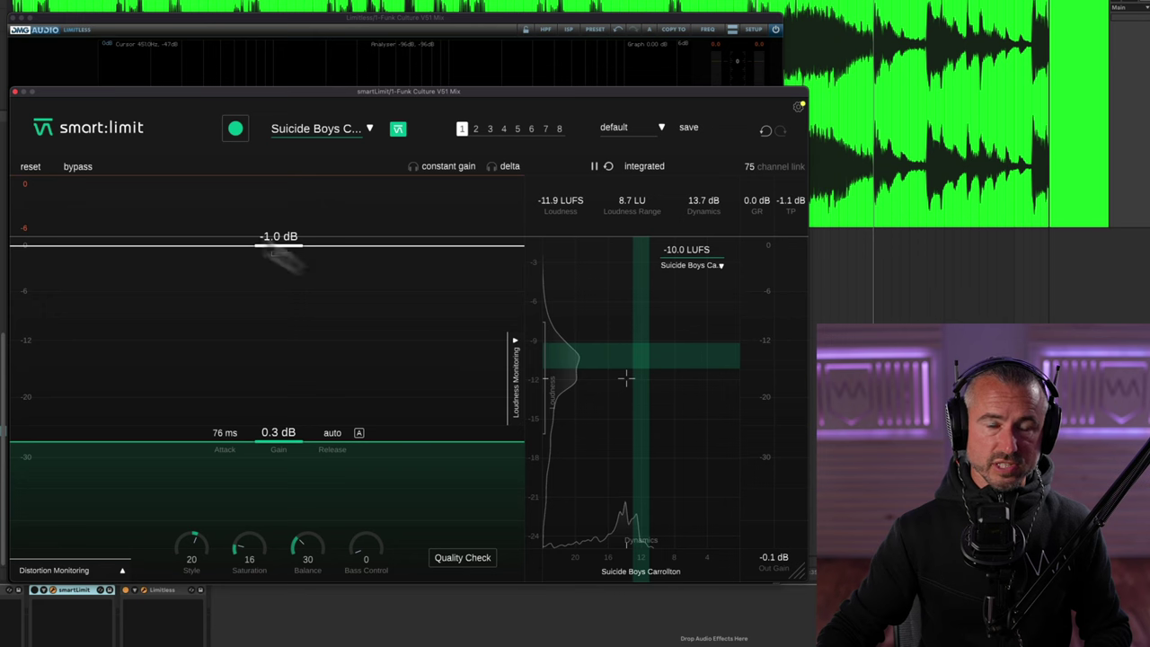
click(15, 92)
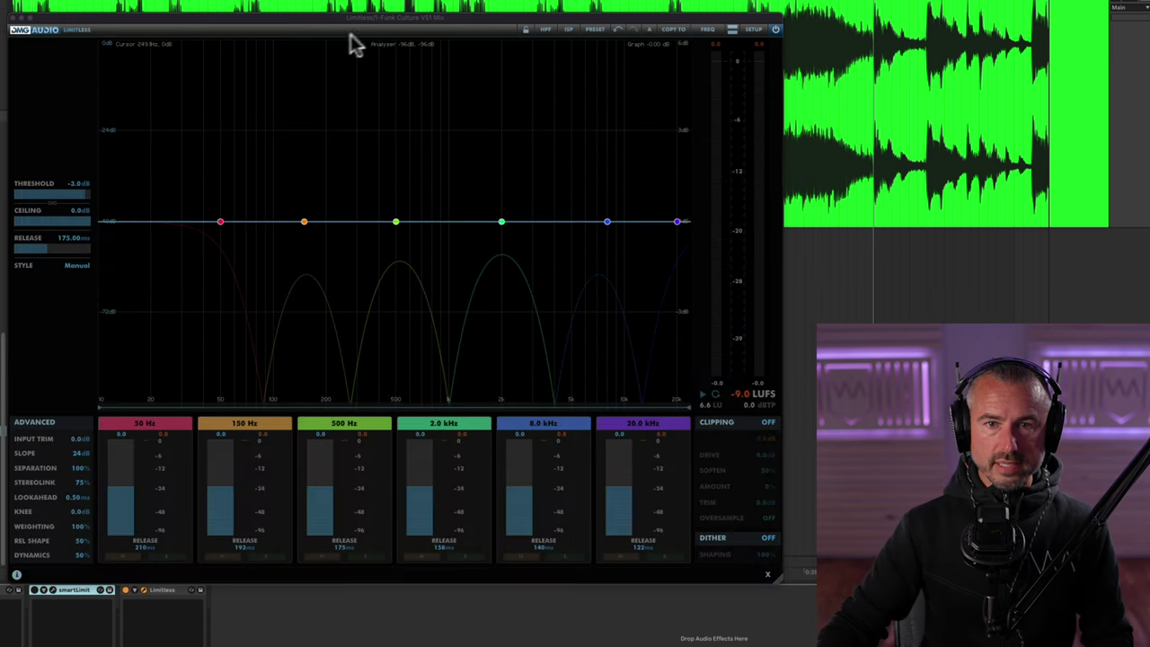
mouse_move(352, 20)
mouse_down()
mouse_move(351, 9)
mouse_move(349, 20)
mouse_up()
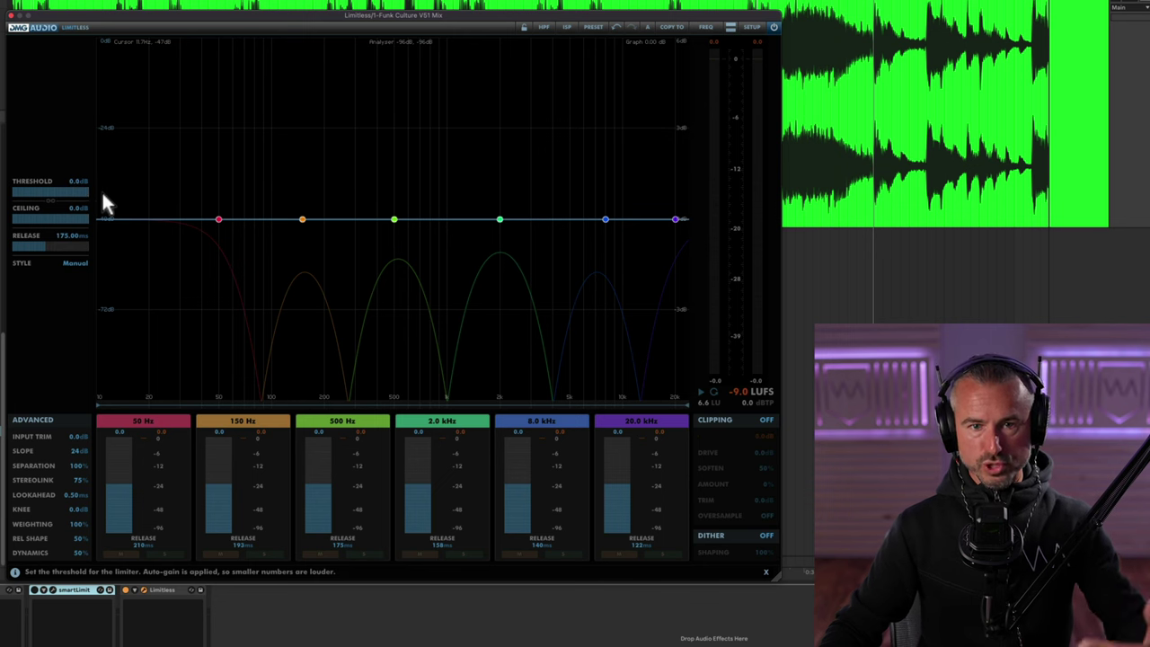
Set Limitless threshold to -3.0 dB and ceiling to -0.1 dB, then briefly play the mix
drag(95, 197, 83, 192)
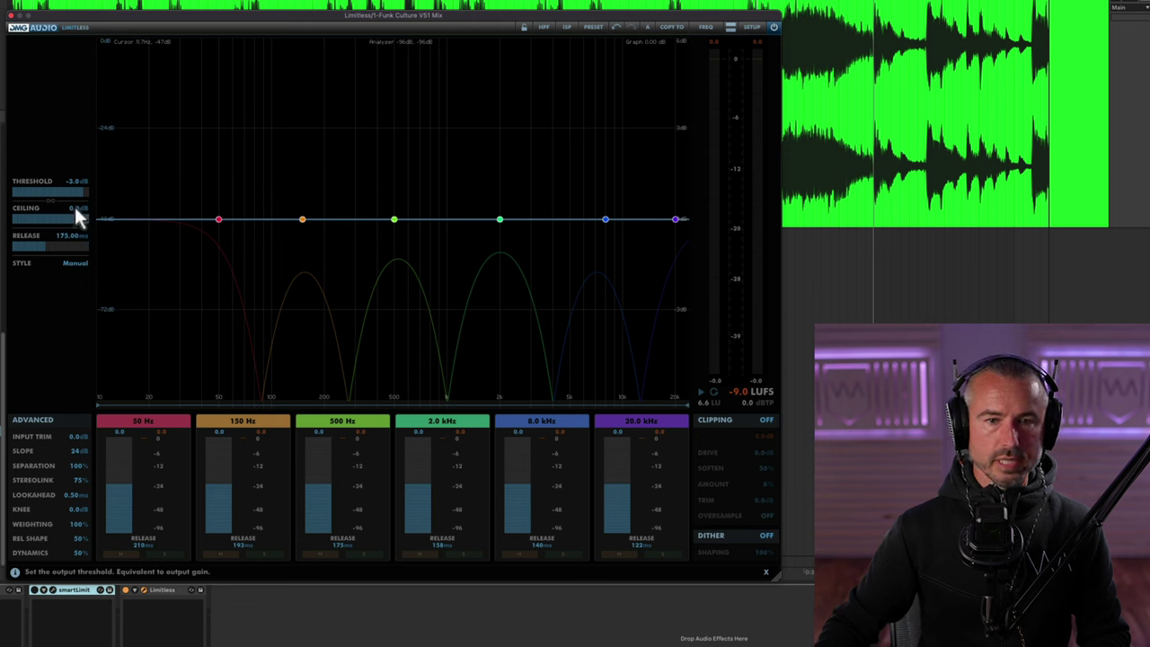
double_click(77, 213)
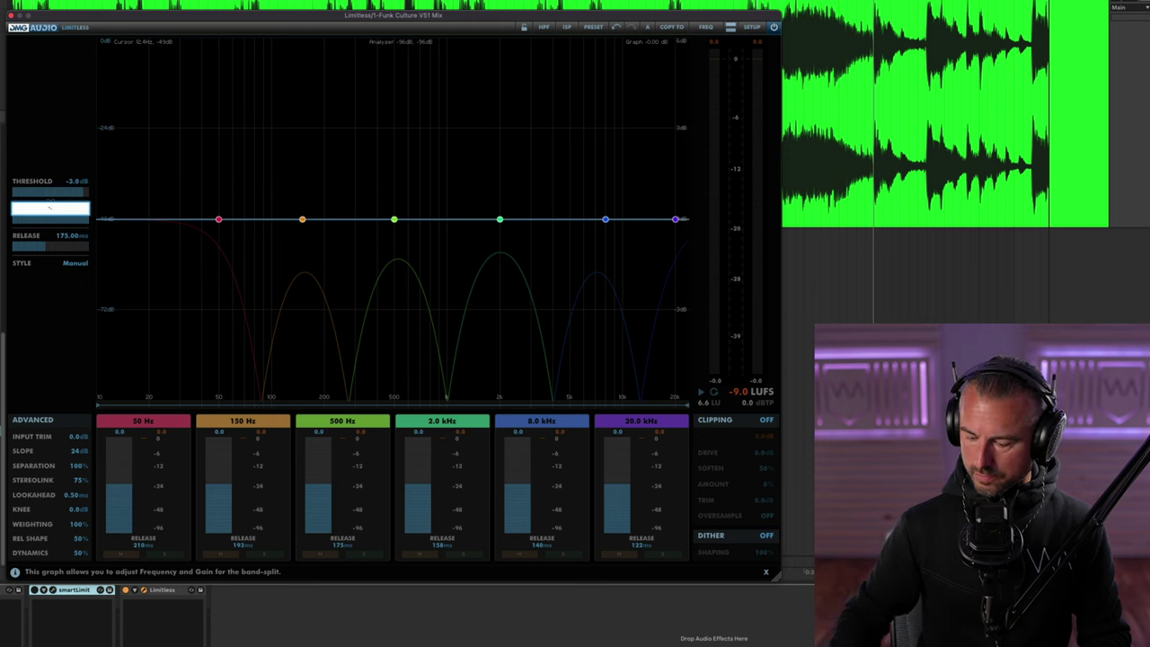
key(Return)
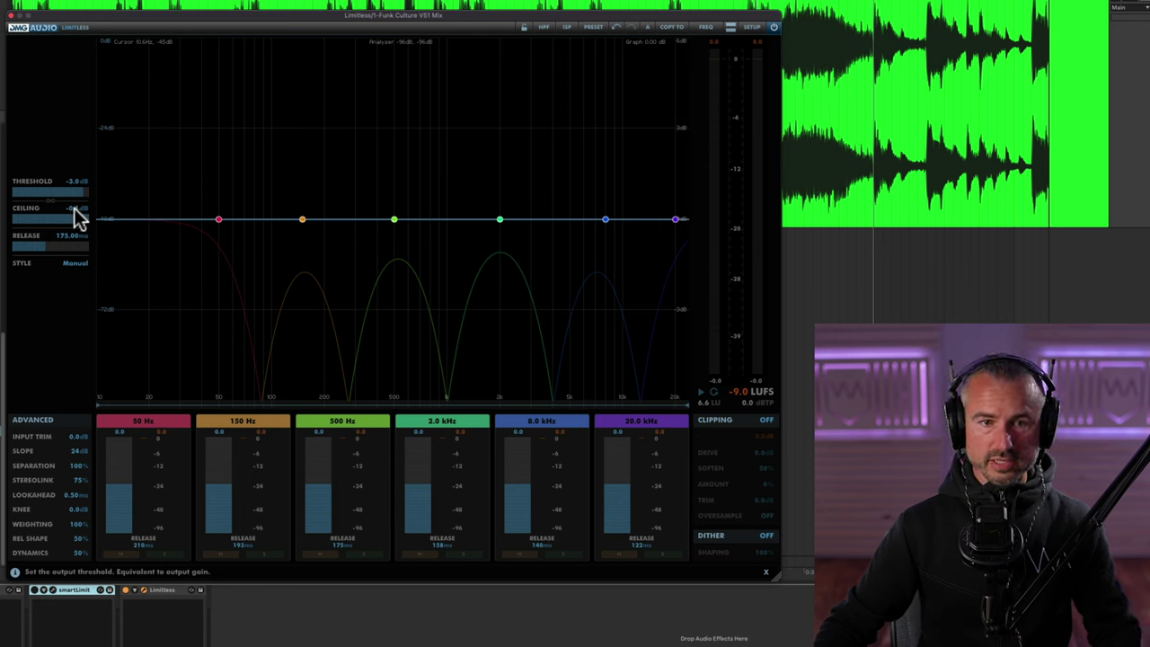
key(space)
drag(74, 212, 69, 189)
key(space)
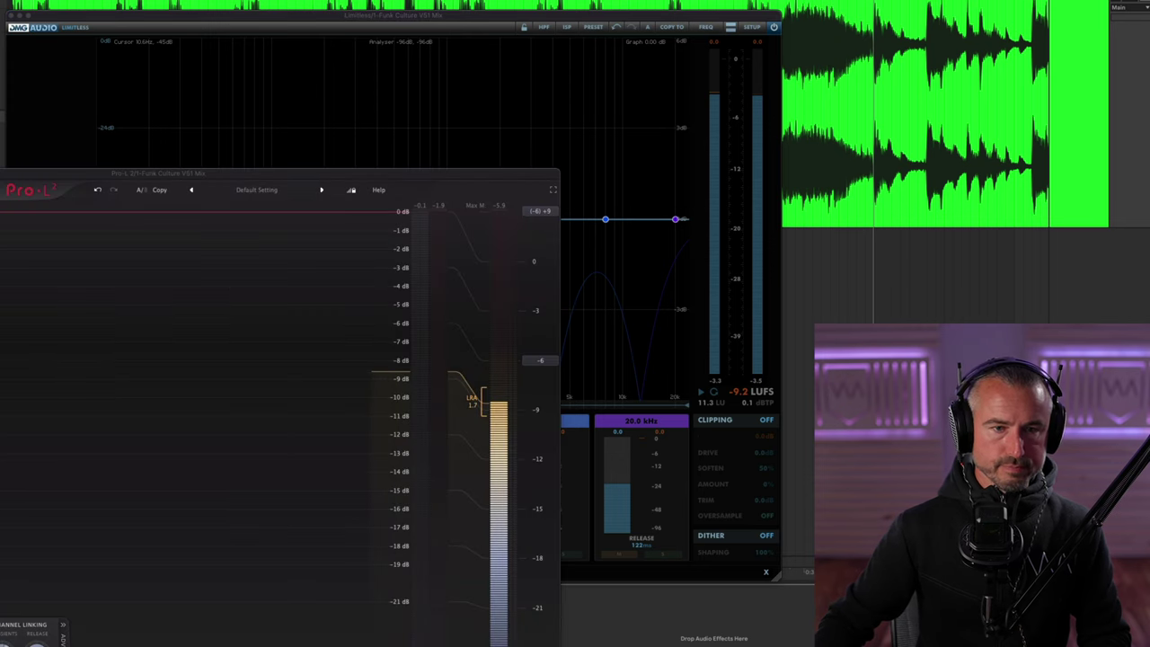
Close the covering Pro-L 2 window and change Limitless lookahead from 0.50 ms to 0.20 ms
click(78, 567)
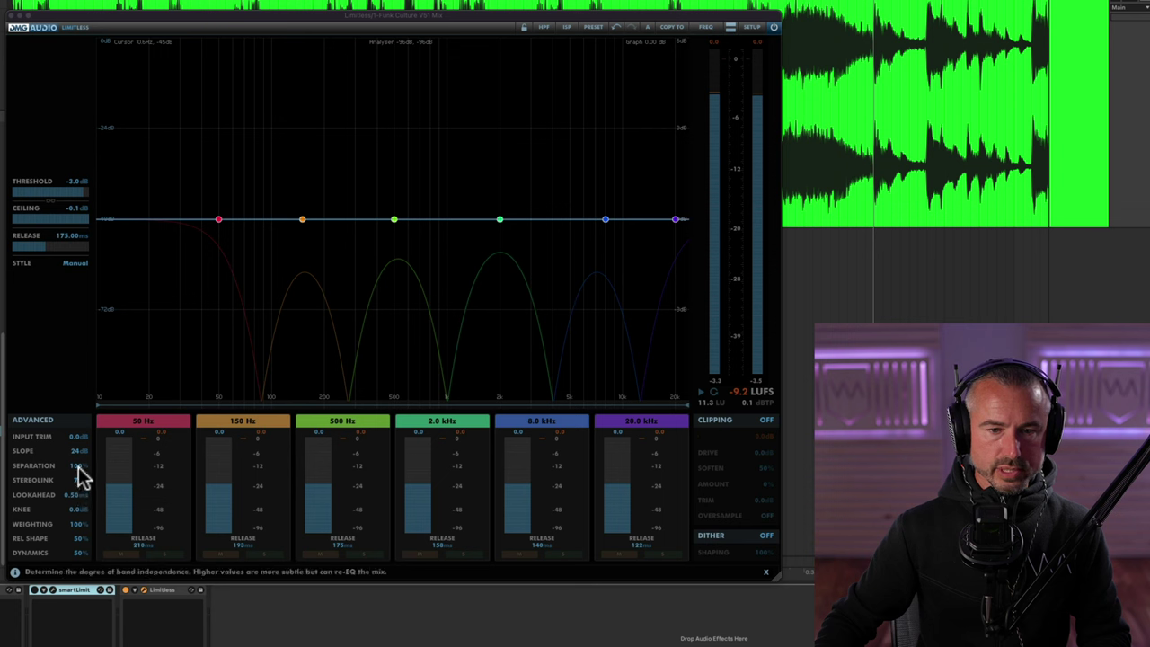
double_click(77, 496)
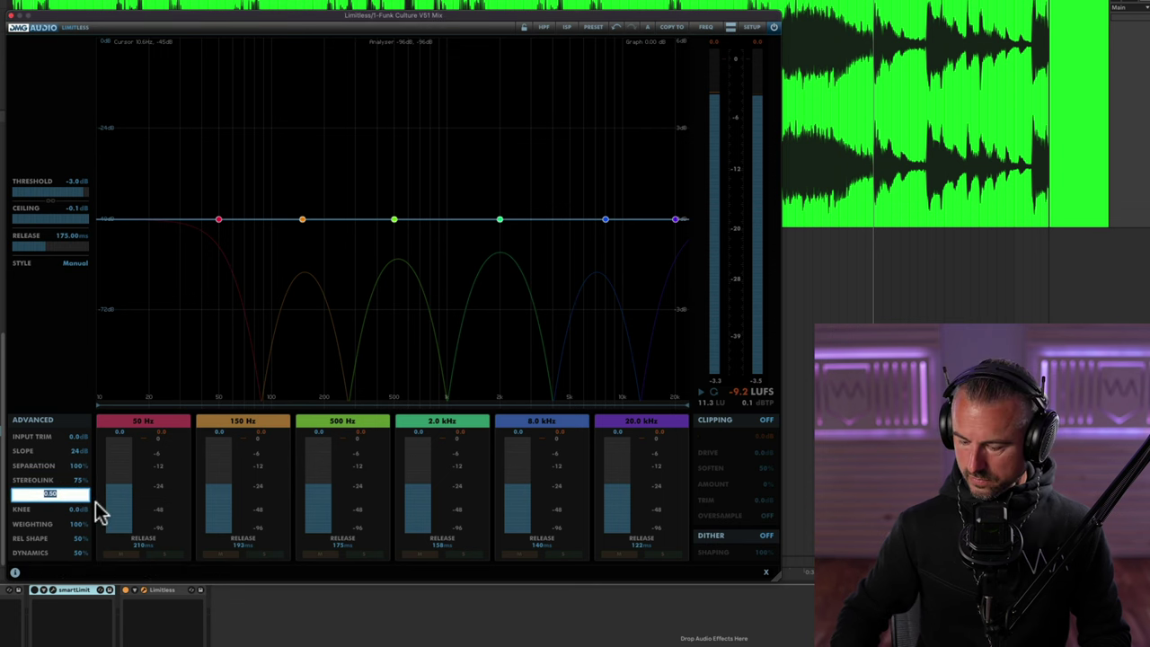
text(0.2)
key(Return)
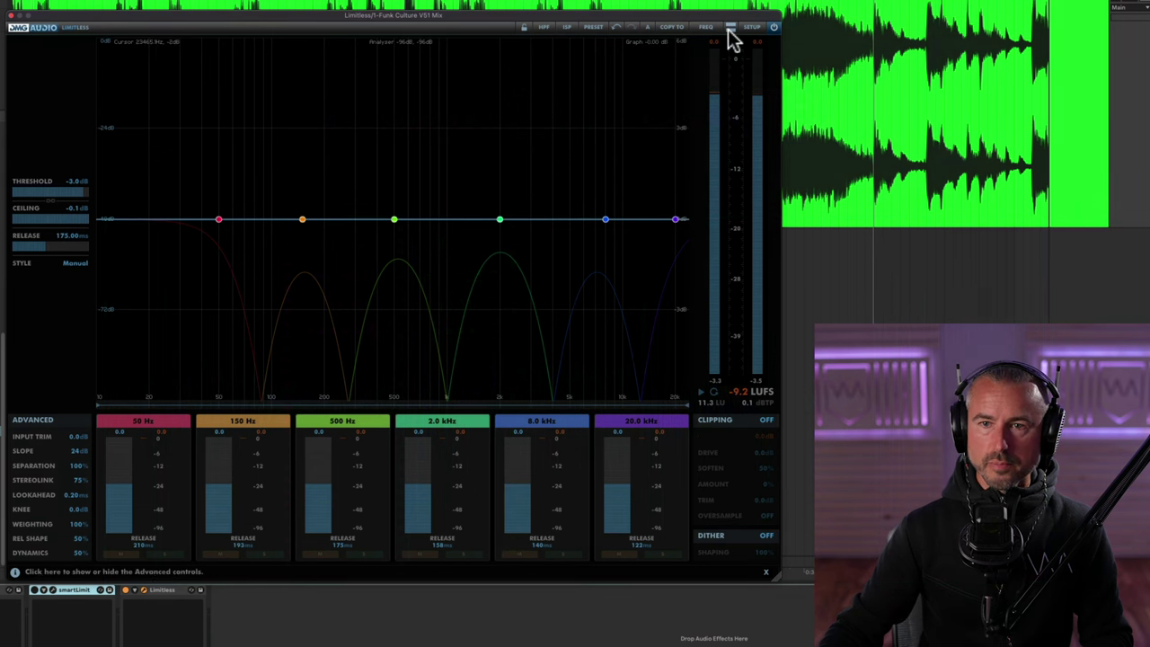
Collapse DMG Limitless to basic controls and copy the Punchy style into Manual mode
click(730, 28)
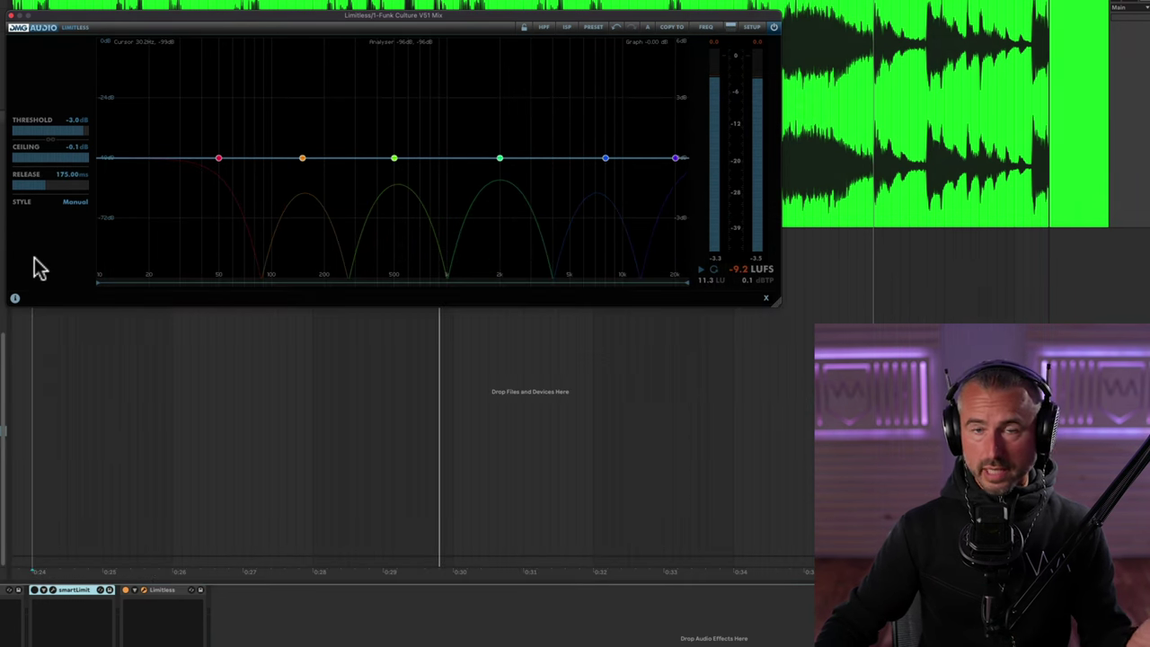
click(70, 203)
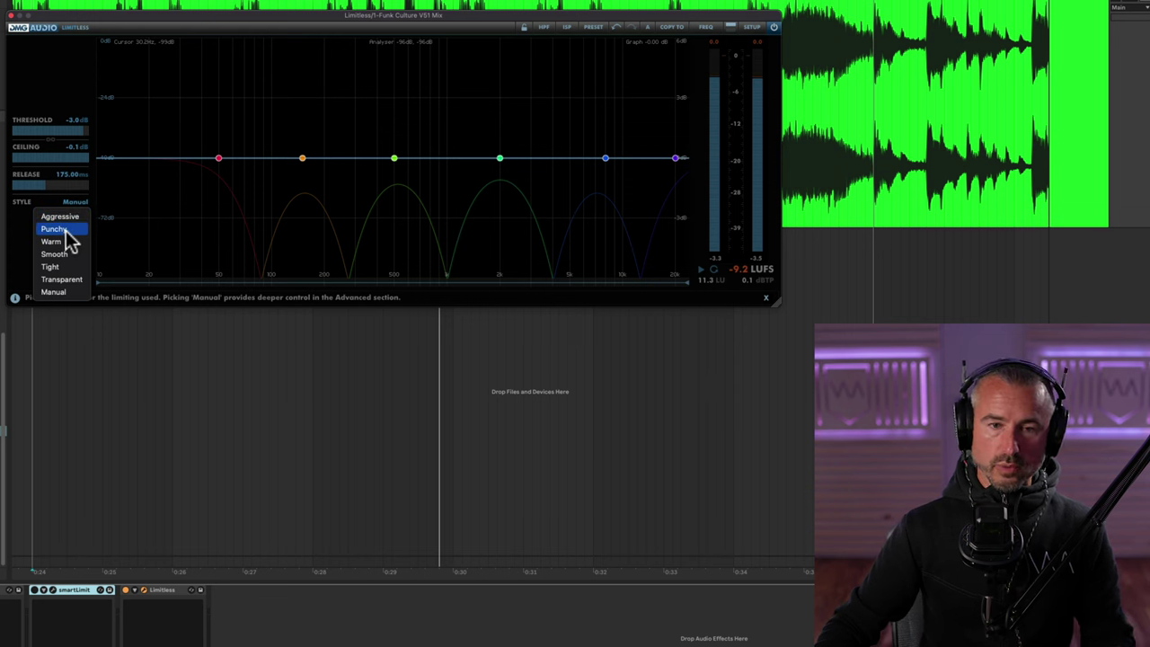
click(65, 229)
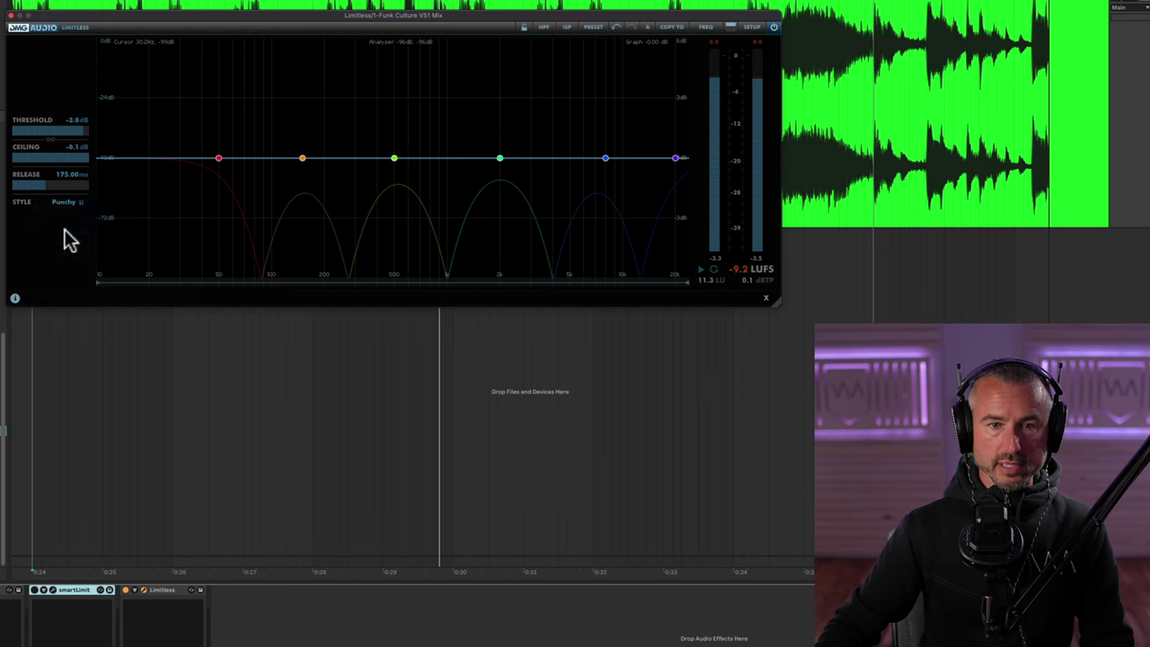
click(67, 205)
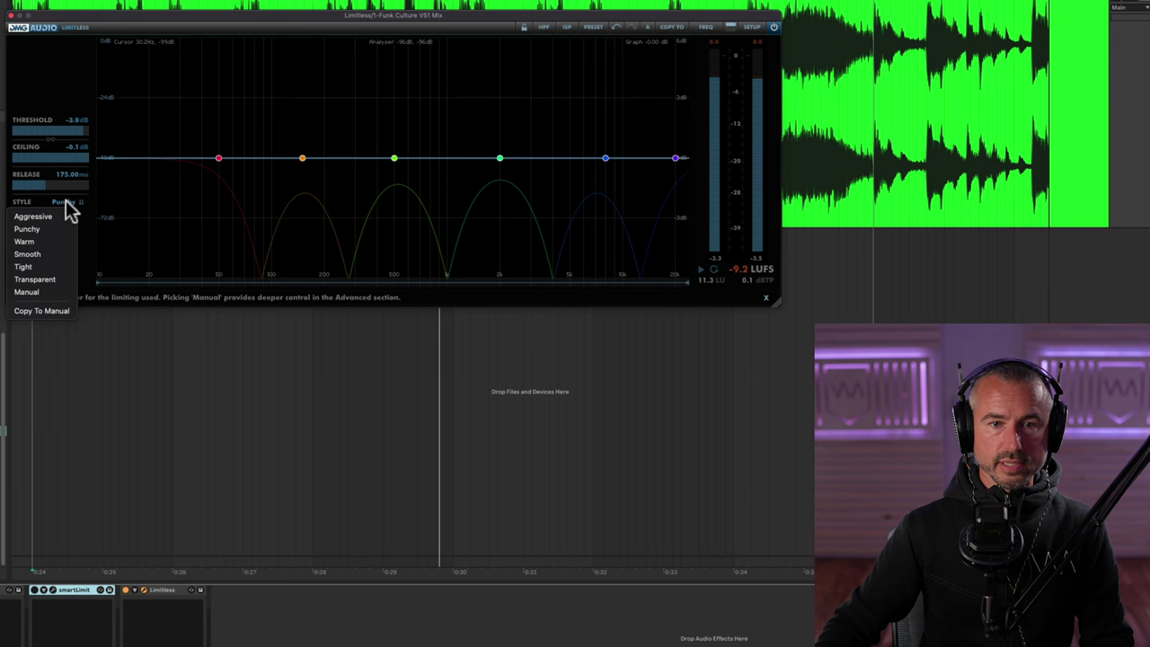
click(58, 312)
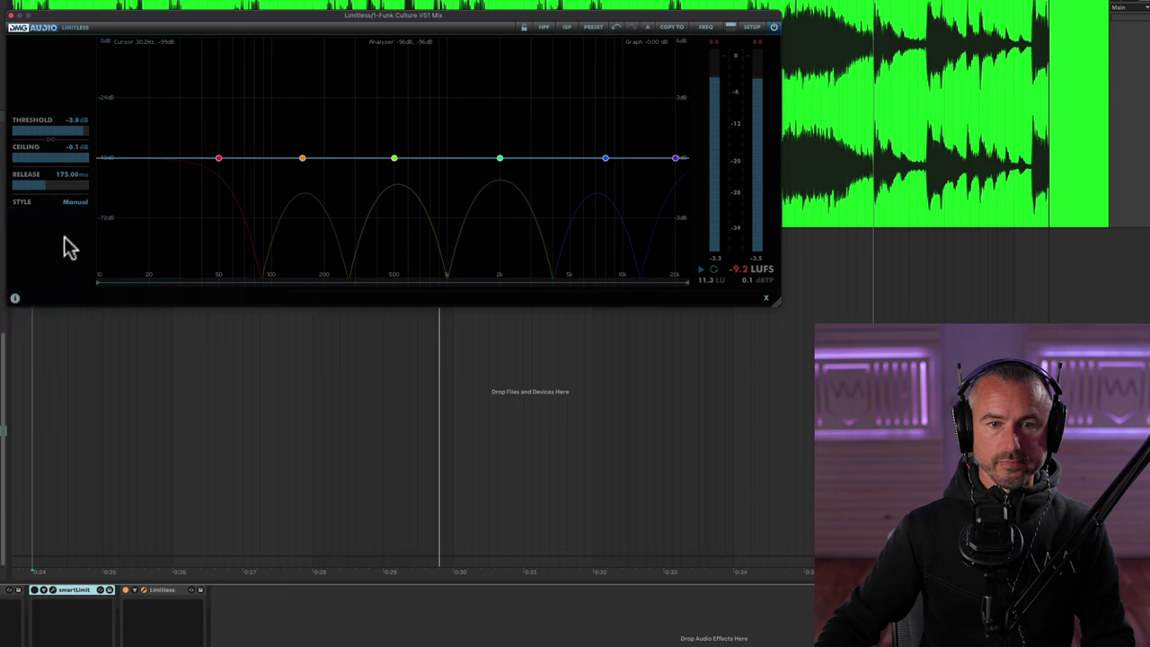
Expand the advanced controls and copy the Aggressive style into Manual (0.25 ms lookahead, 35% dynamics)
click(731, 28)
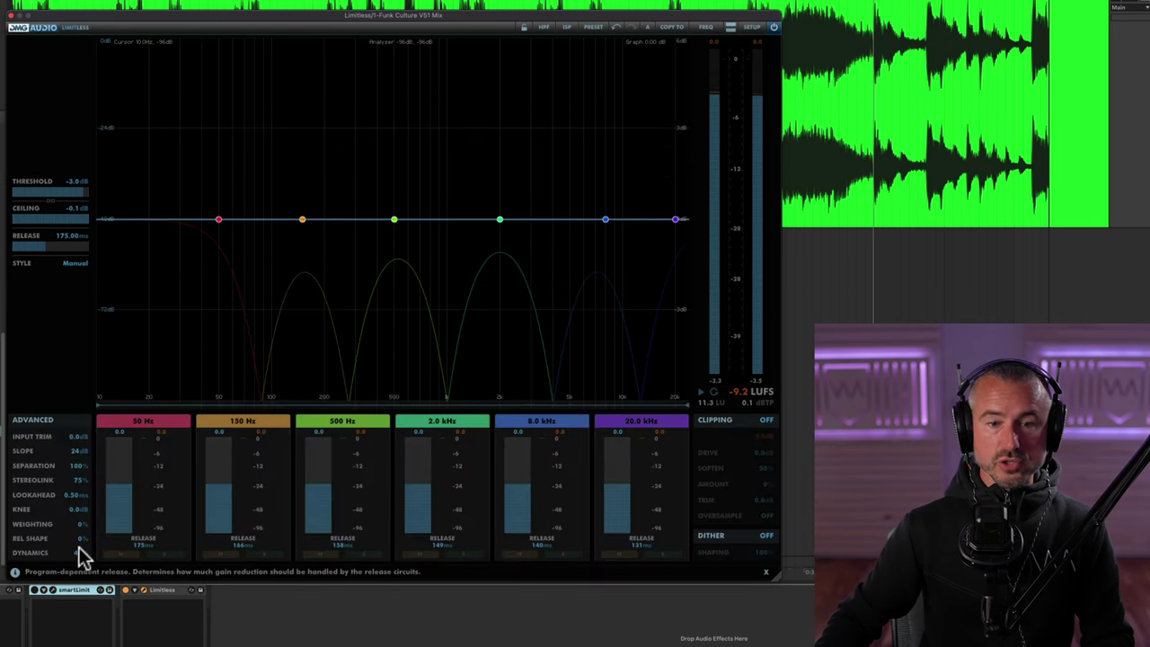
click(73, 264)
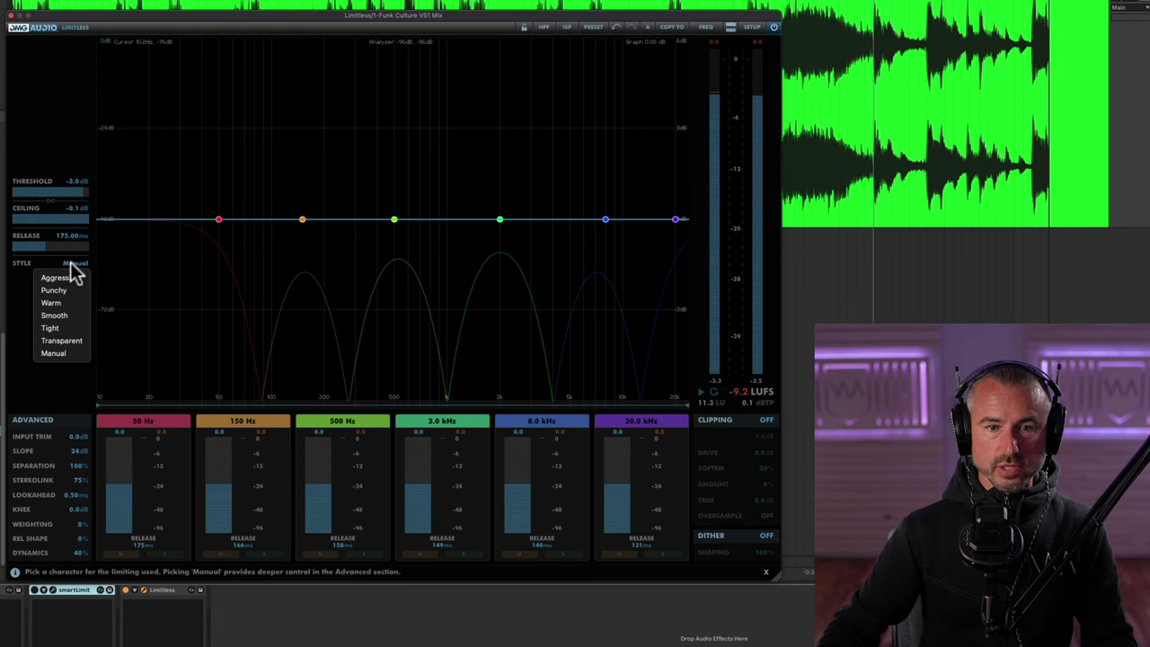
click(77, 275)
click(72, 263)
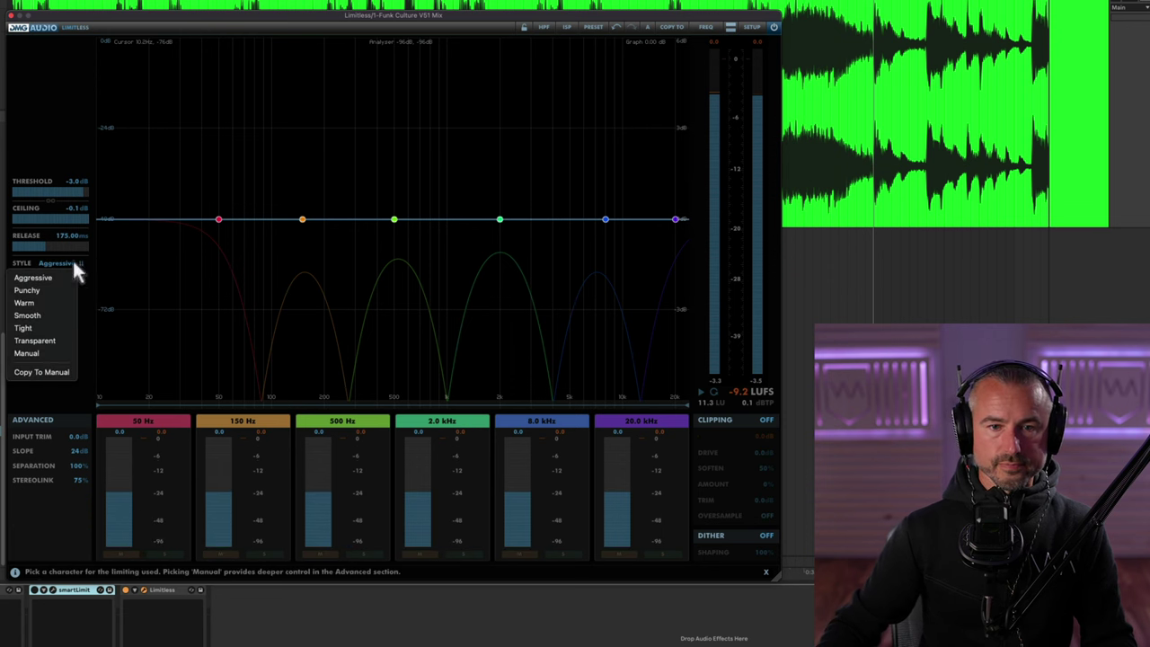
click(61, 373)
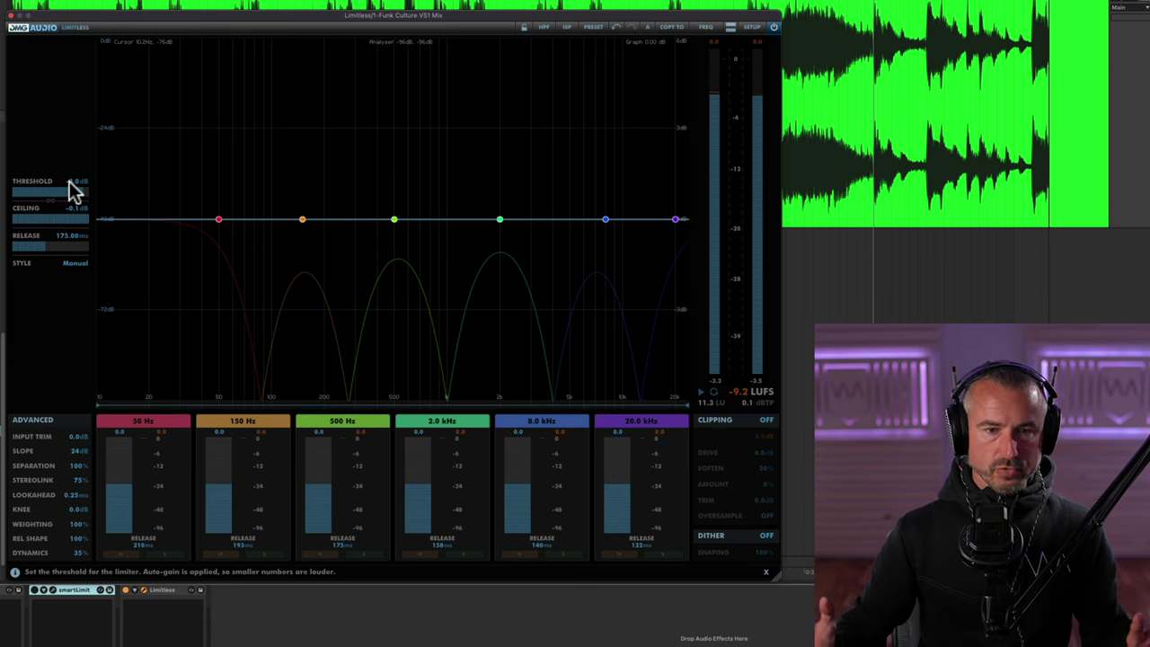
Play the mix and pull the DMG Limitless Threshold down to -3.0 dB
key(space)
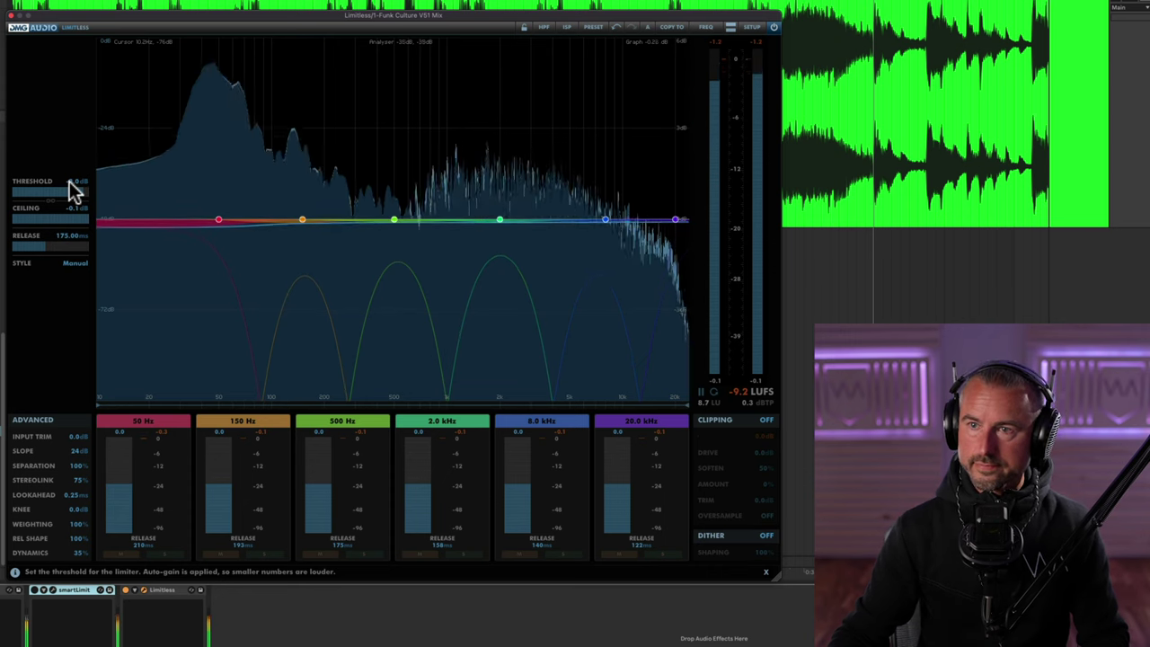
drag(72, 187, 108, 218)
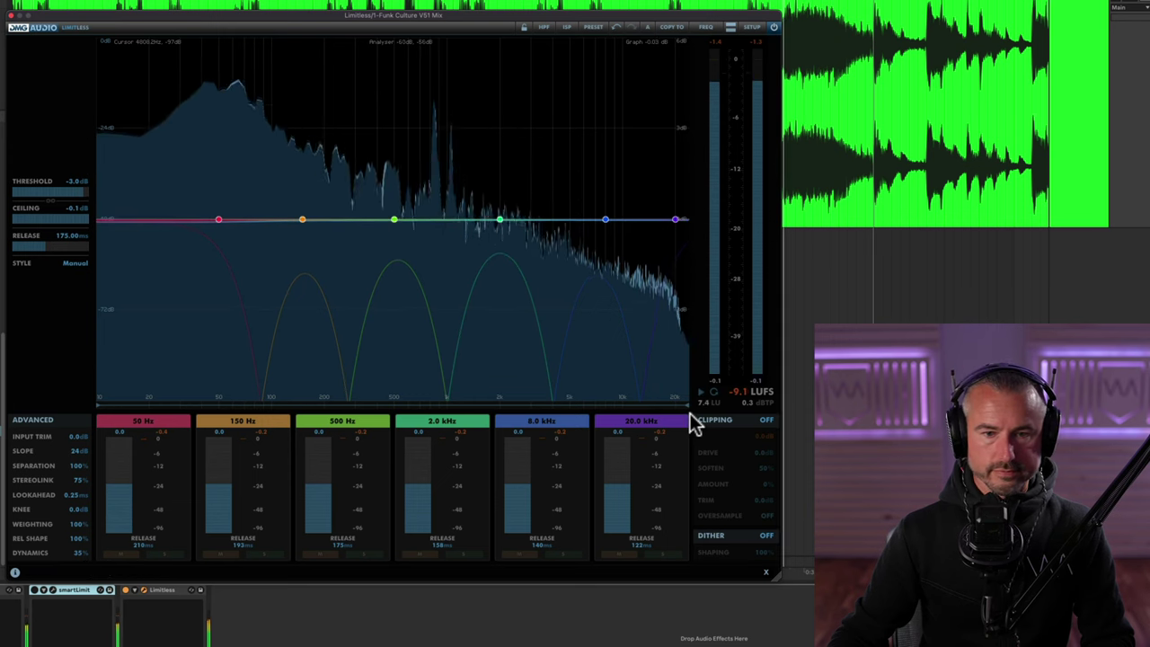
Stop playback and enter 0.2 ms in the Lookahead field
key(space)
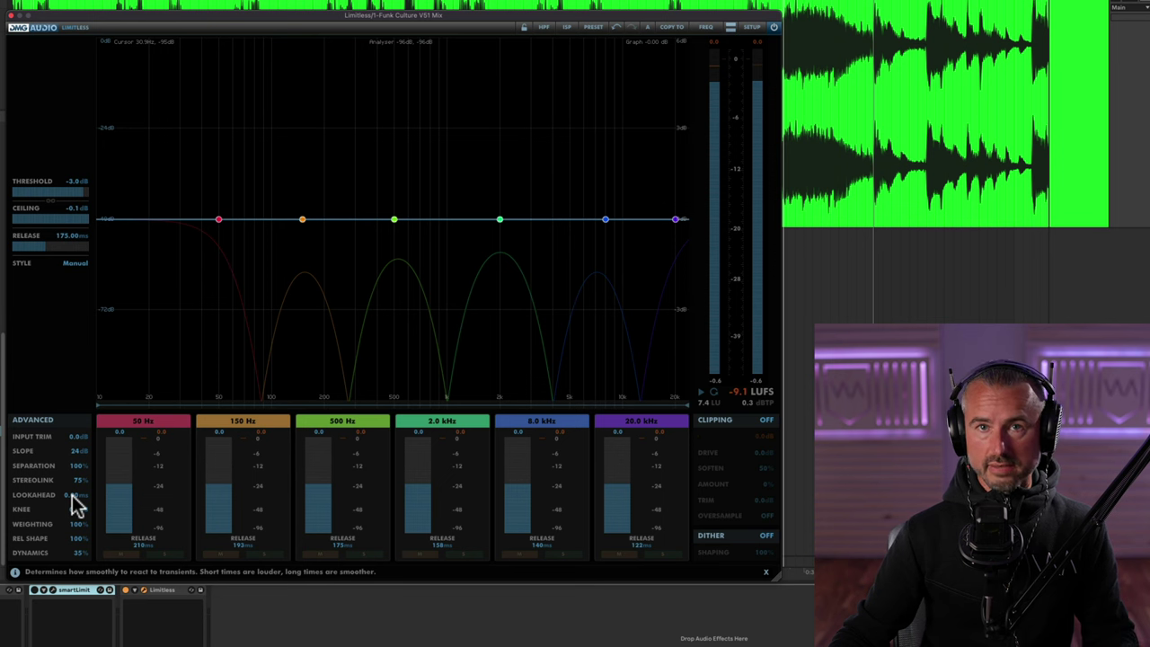
double_click(74, 496)
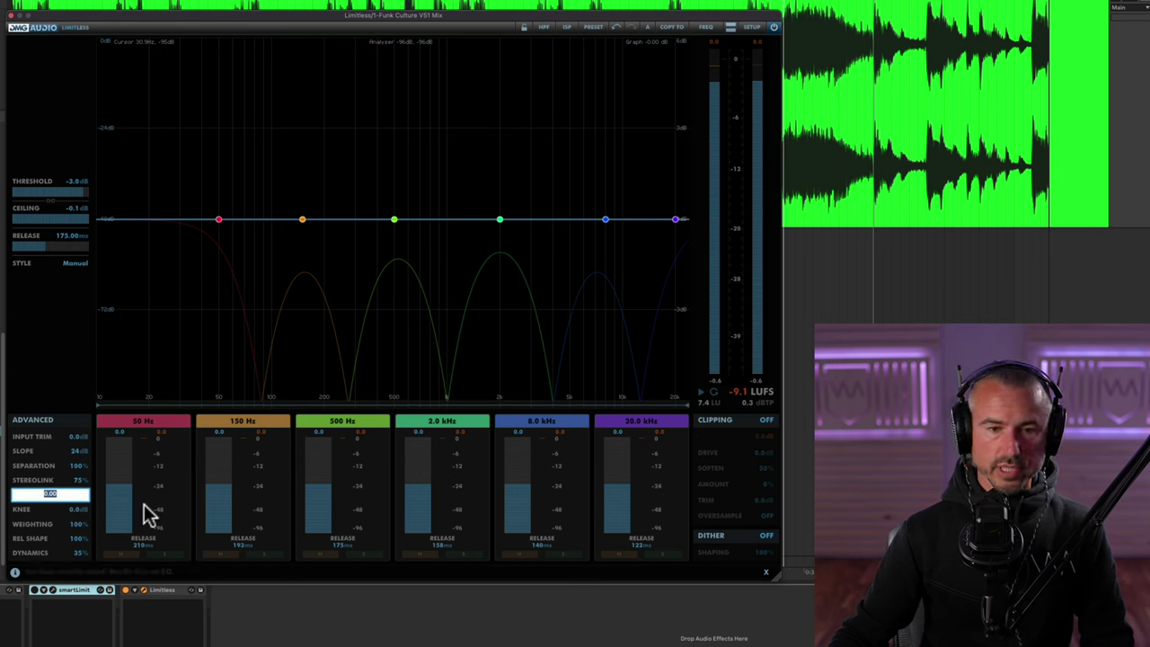
text(0.2)
key(Return)
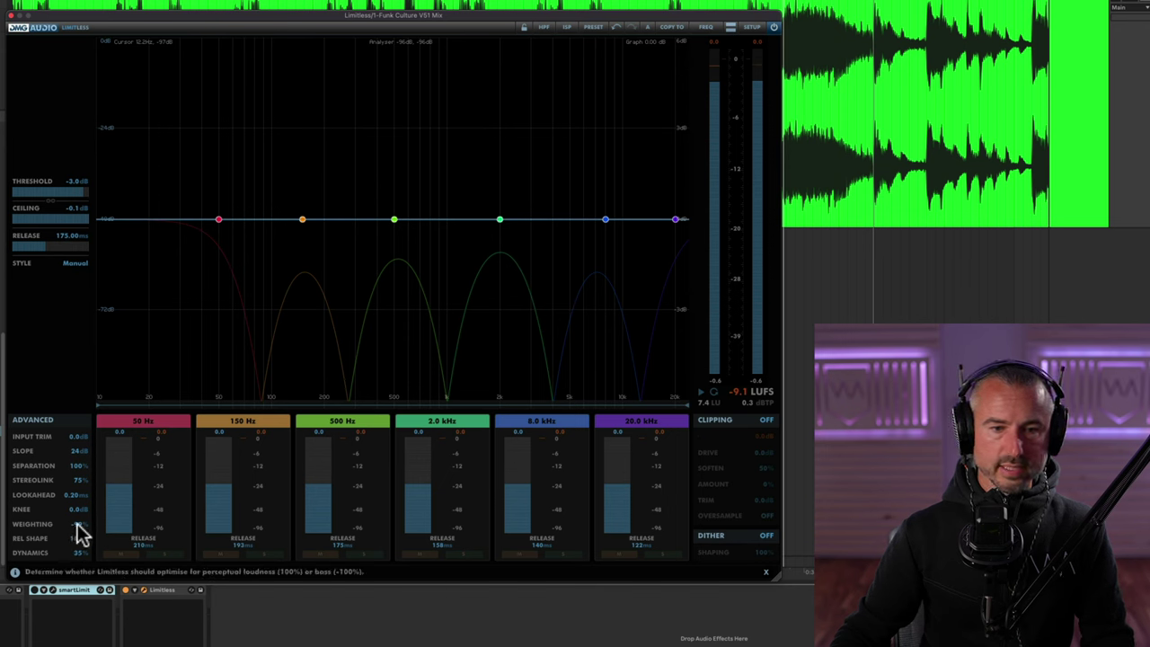
Start playing the mix through DMG Limitless
key(space)
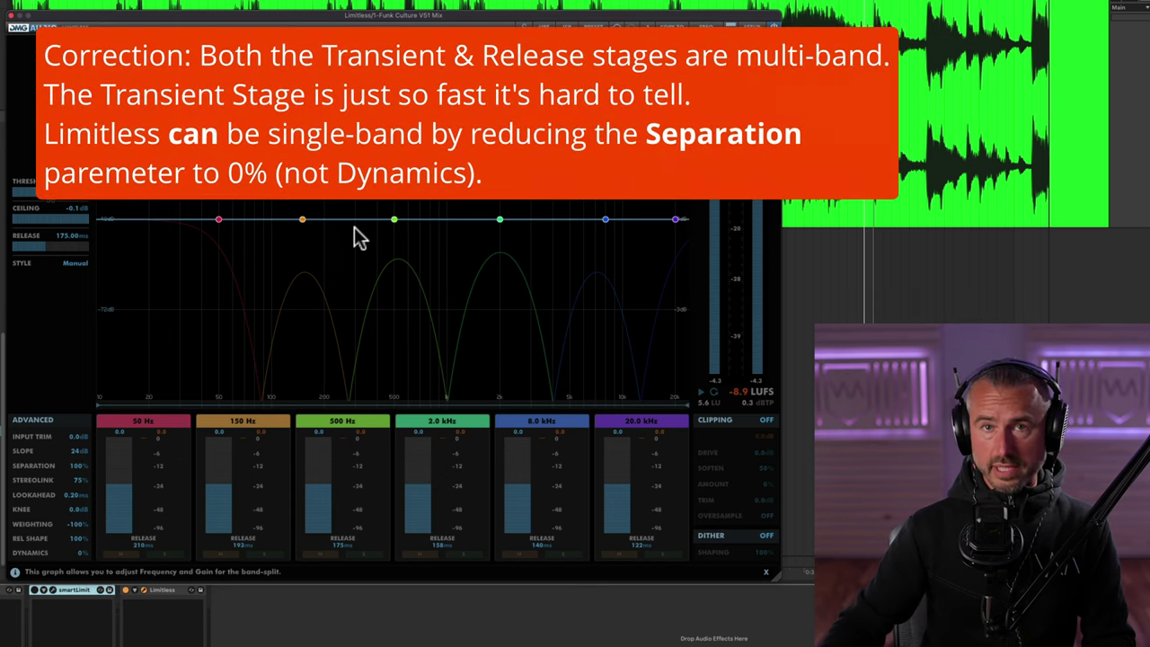
Play the mix, drag Dynamics up to 100%, and replay it
key(space)
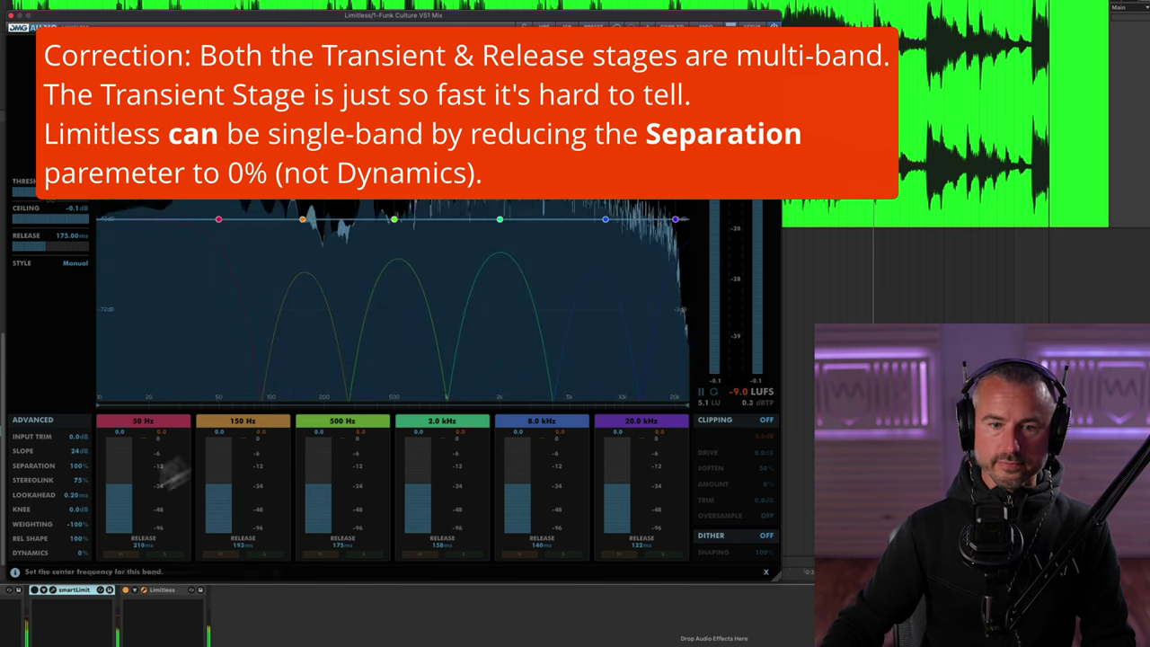
drag(83, 555, 99, 378)
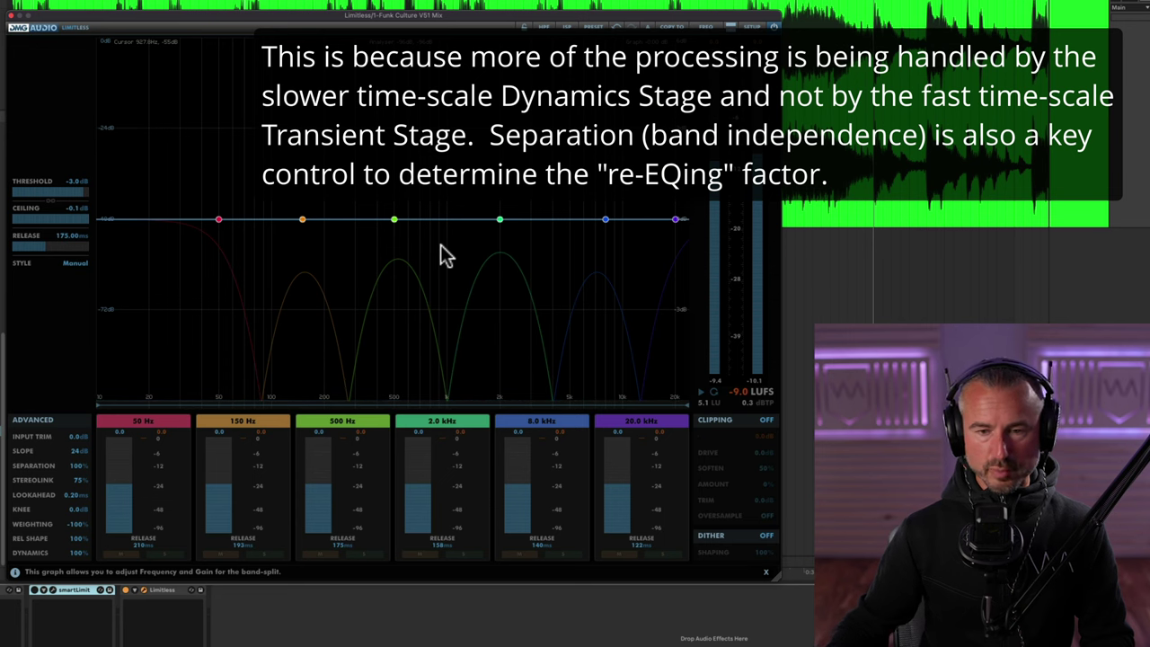
key(space)
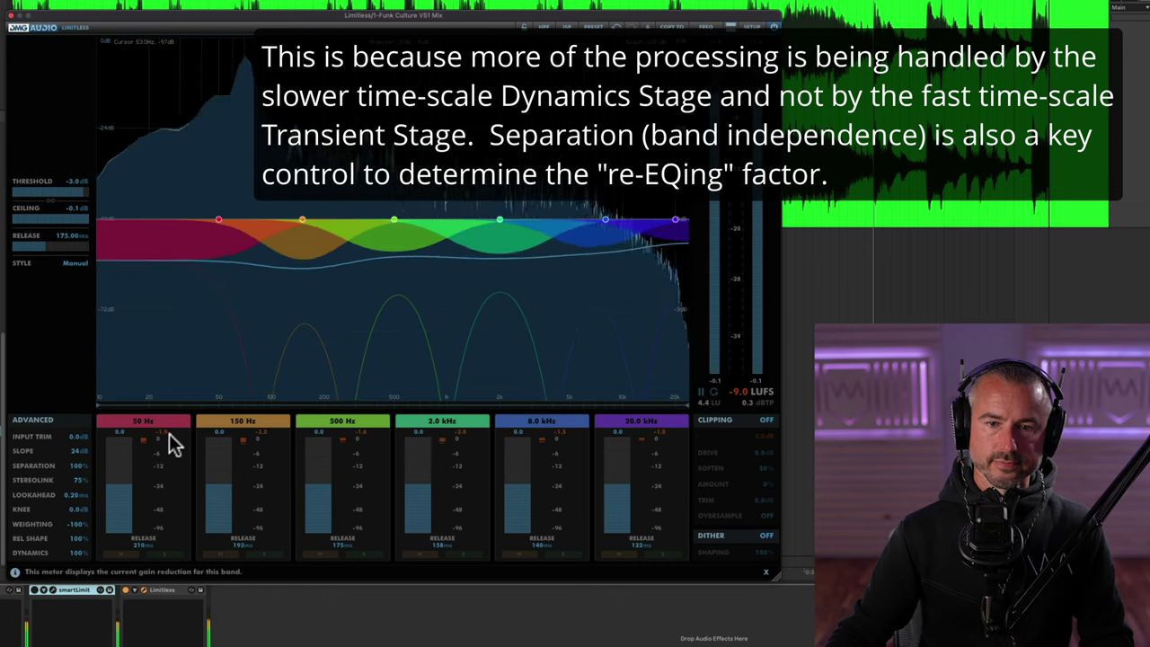
Change the Dynamics value from 100% to 35%
double_click(77, 554)
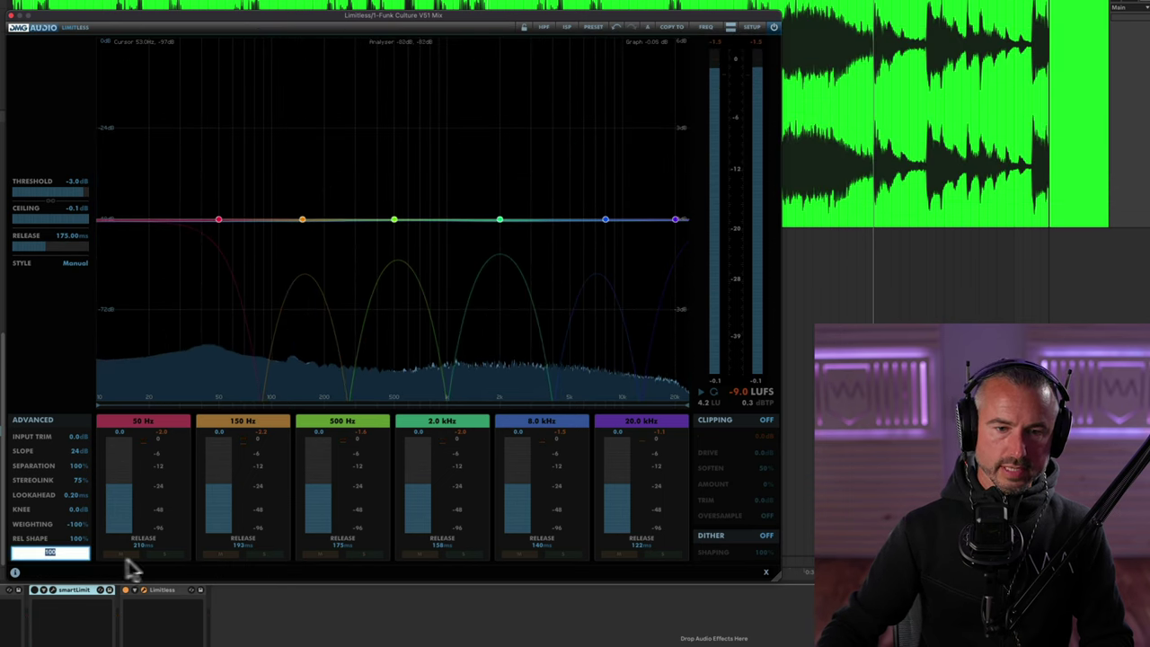
key(Escape)
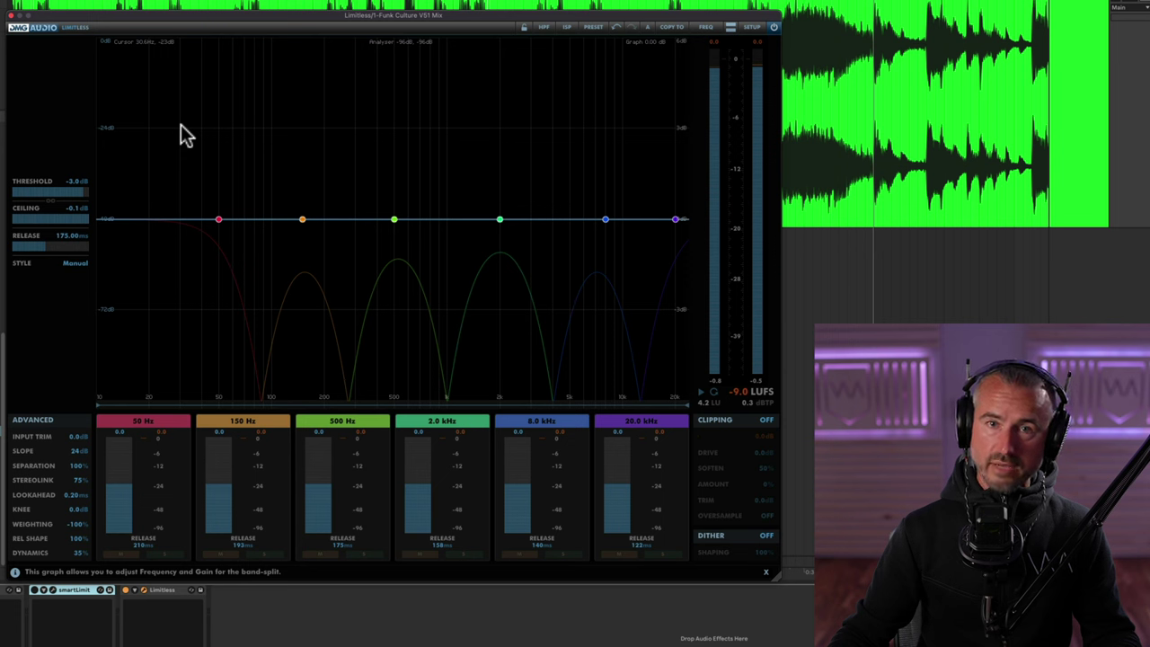
click(13, 18)
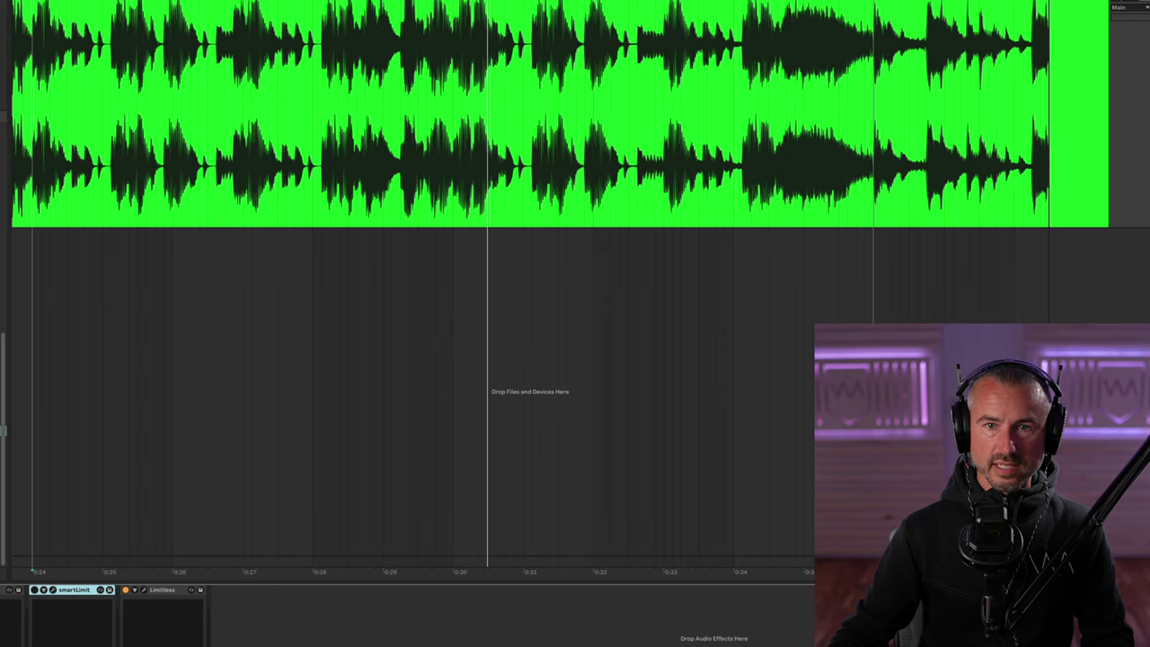
key(minus)
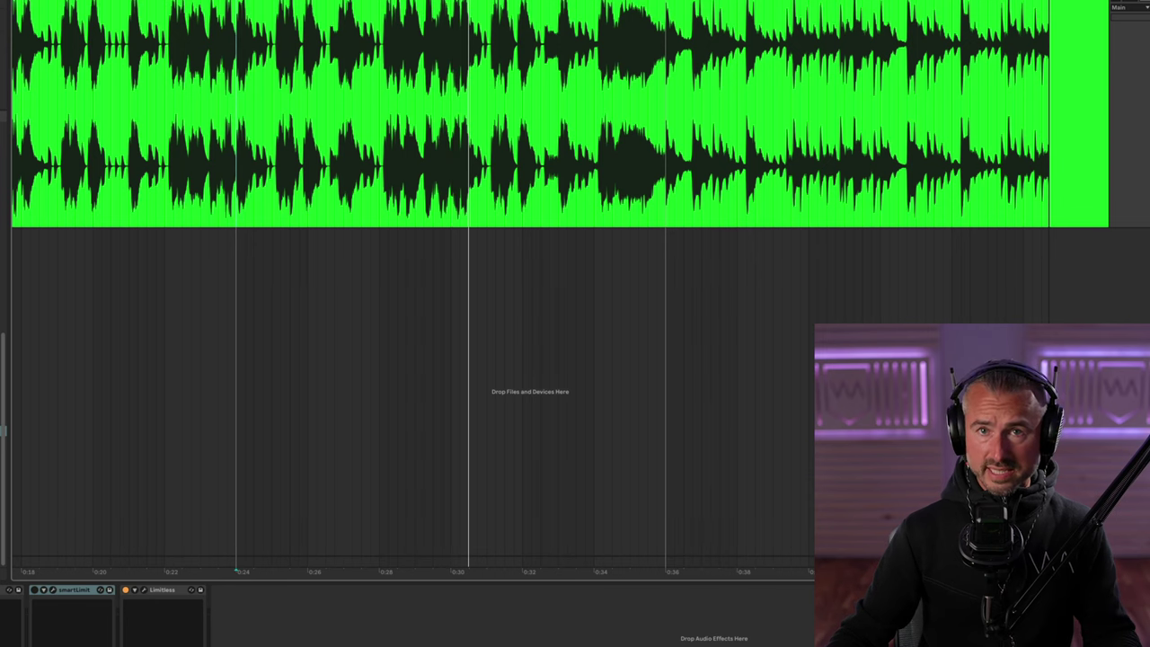
key(plus)
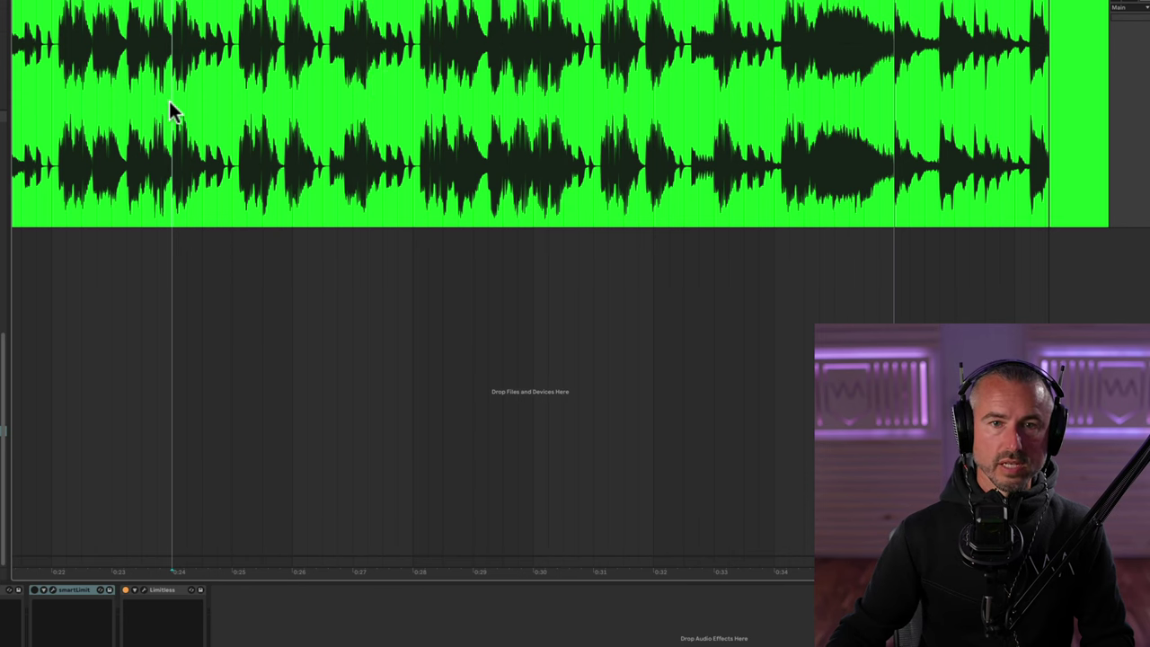
click(144, 589)
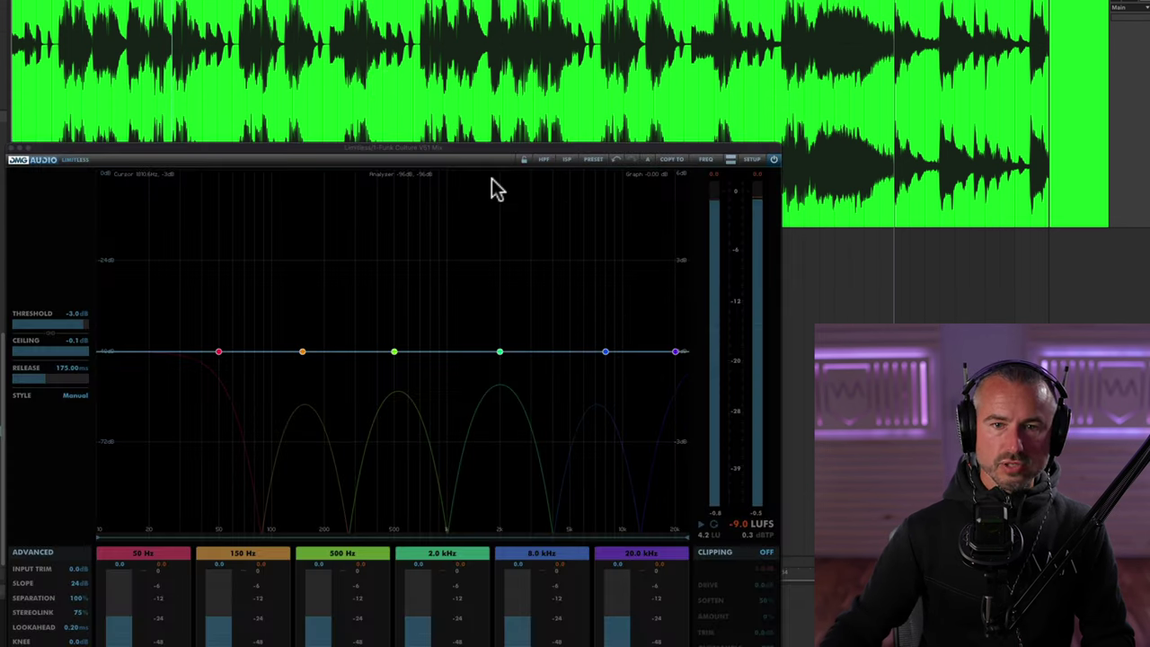
drag(479, 158, 485, 18)
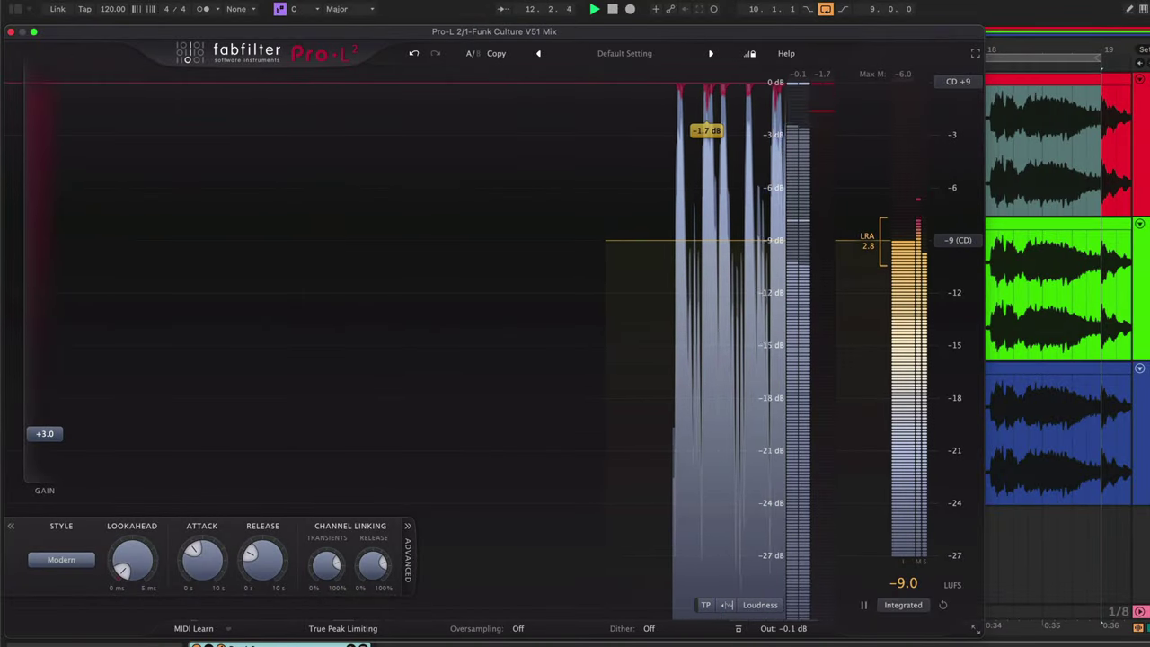
Cycle the limiter view through smart:limit, Limitless and Pro-L 2, ending on Limitless
key(Down)
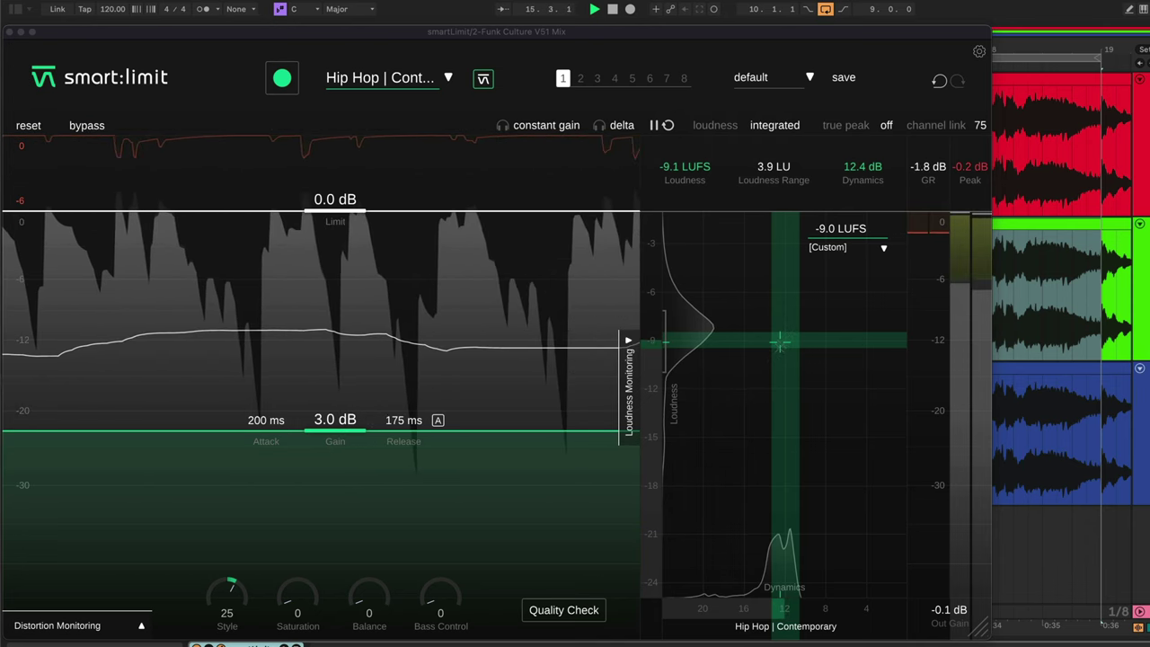
key(Down)
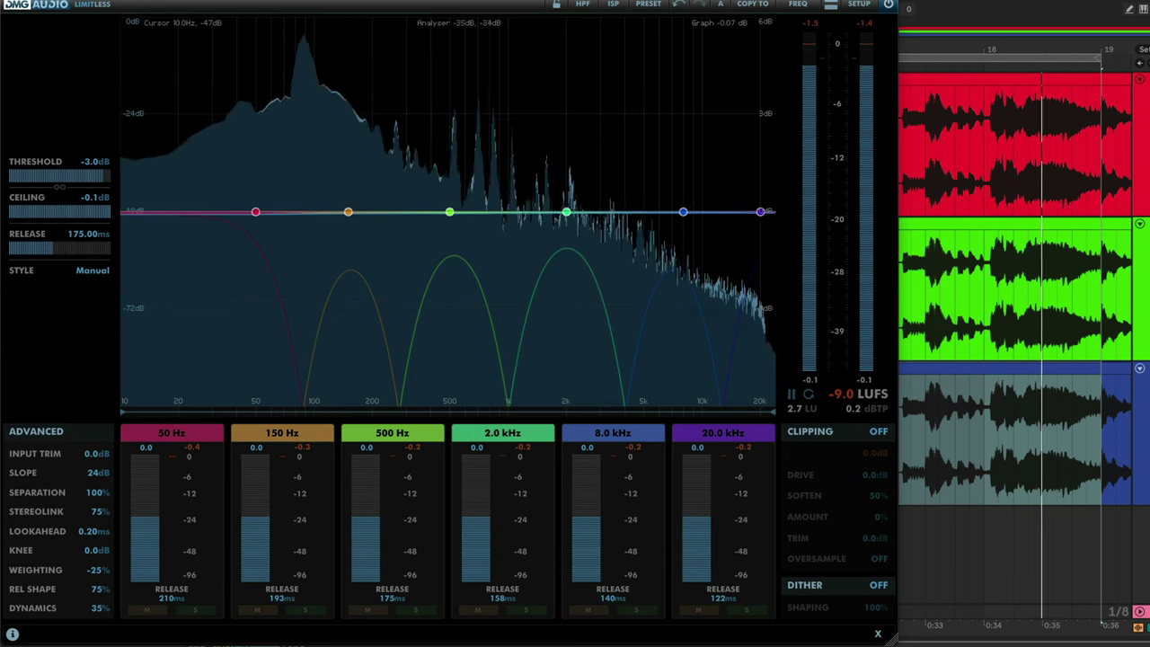
key(Up)
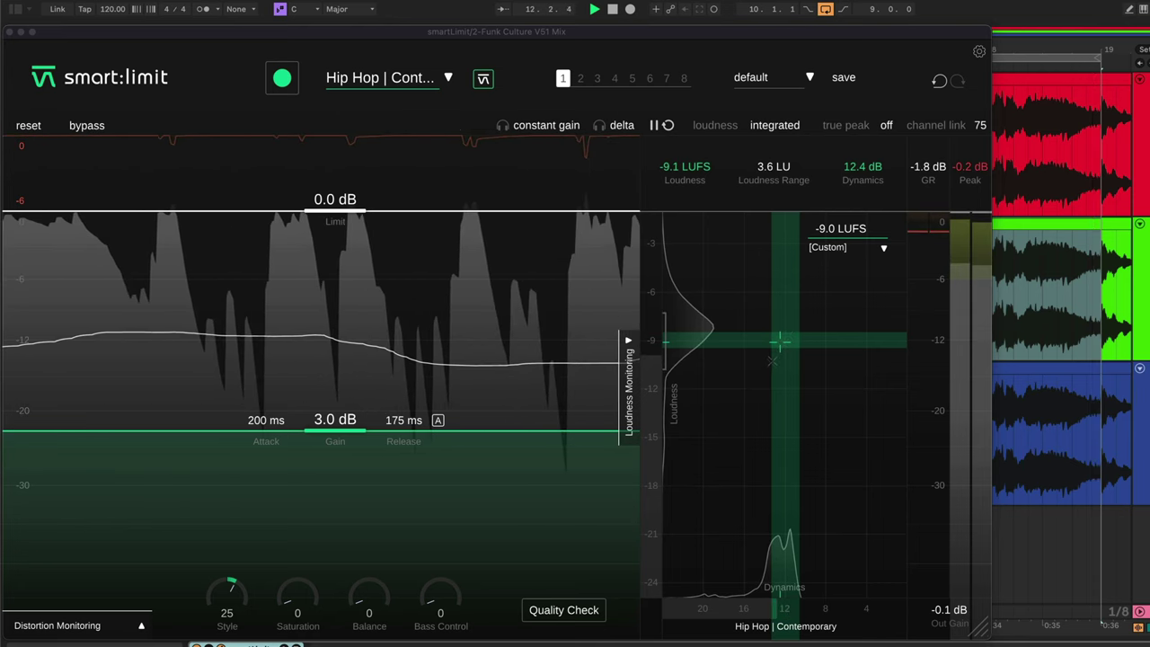
key(Up)
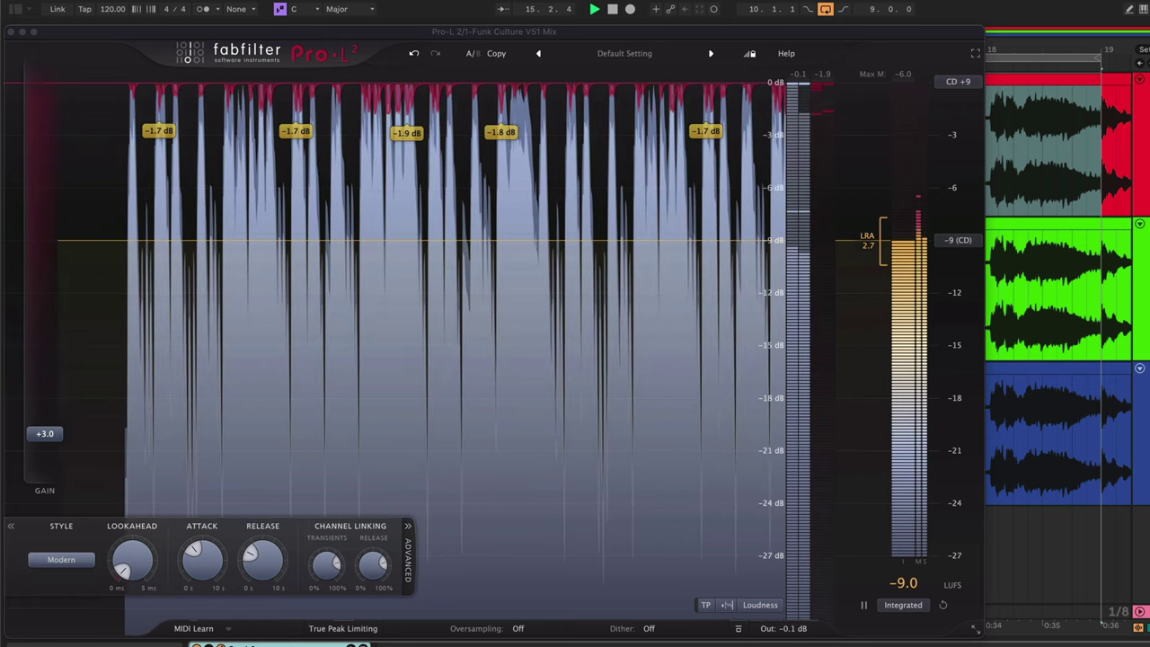
key(Down)
key(Down)
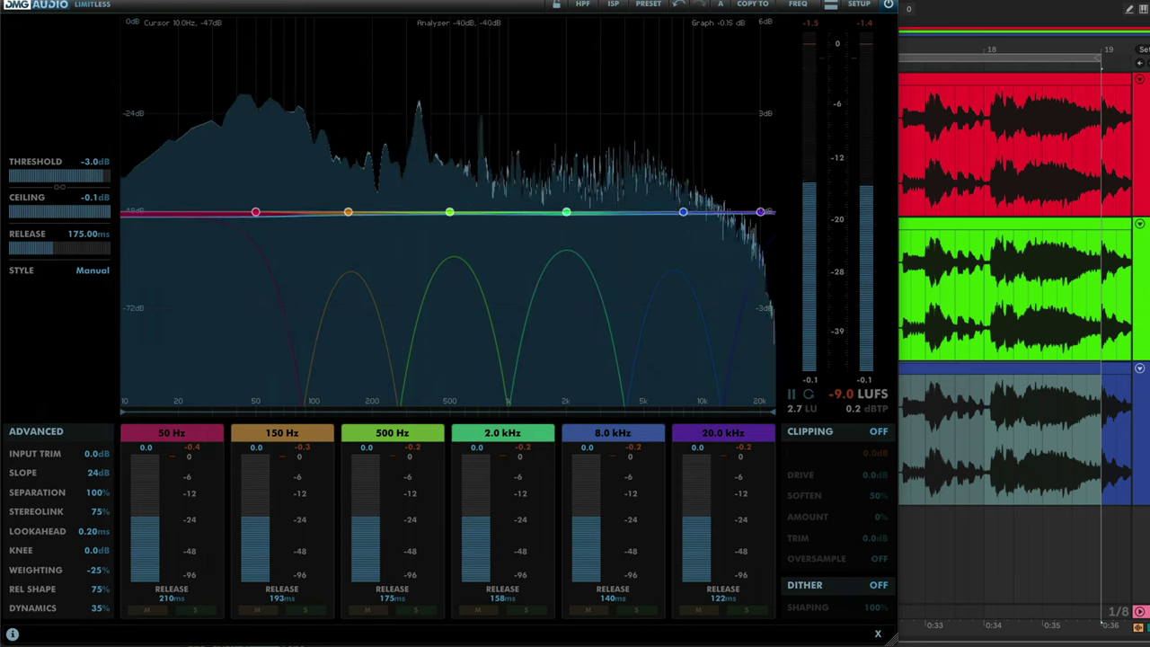